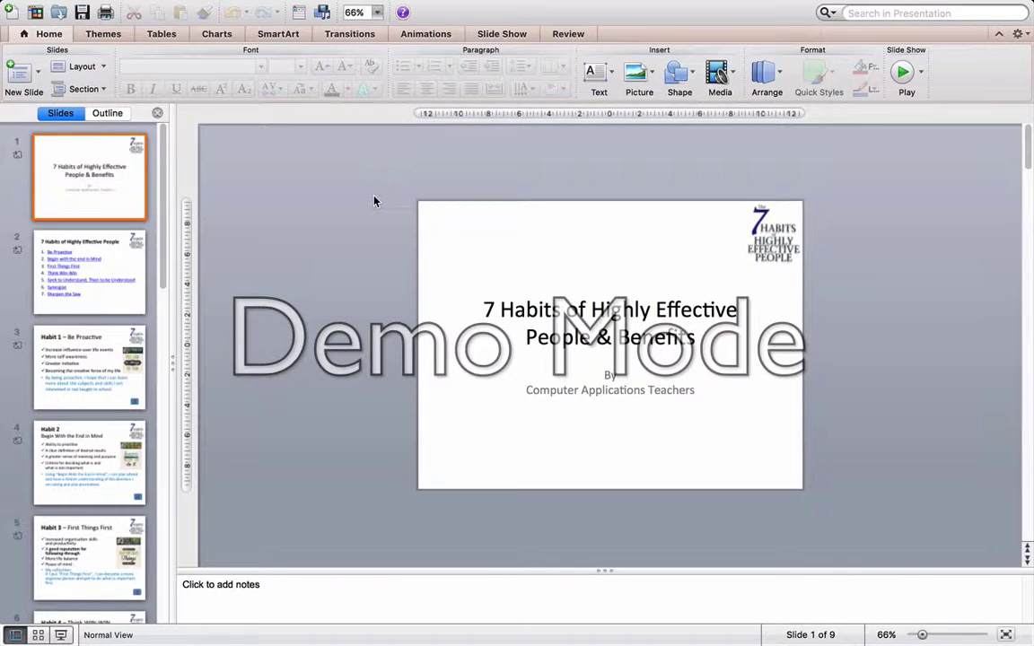
Step: Browse all nine slides of the 7 Habits deck, ending on the seven-habits list slide
scroll(374, 201, up, 2)
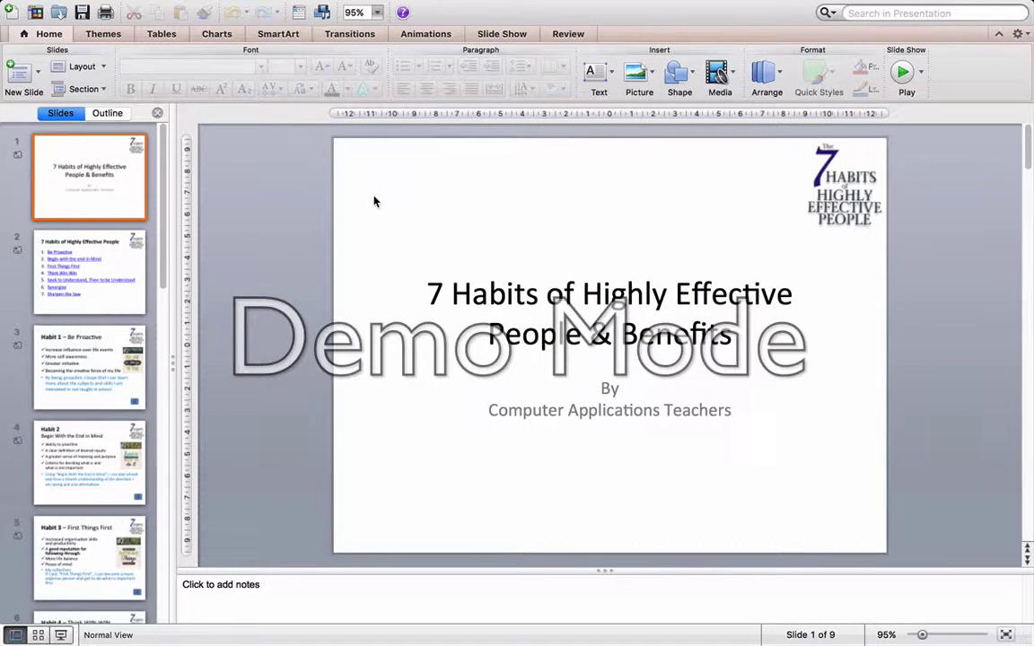
scroll(101, 265, down, 5)
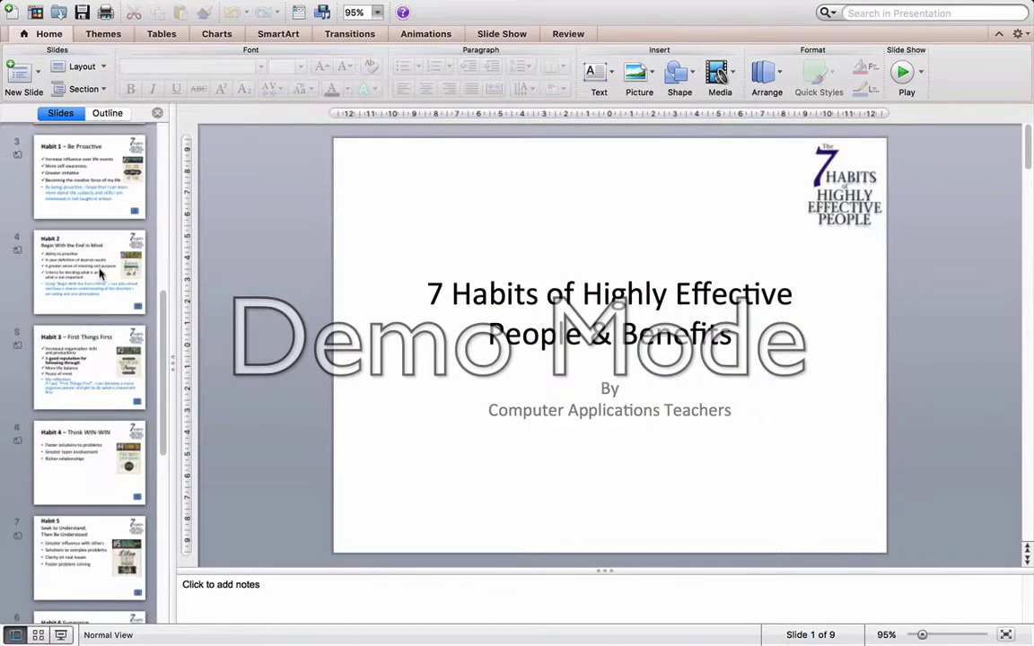
click(93, 519)
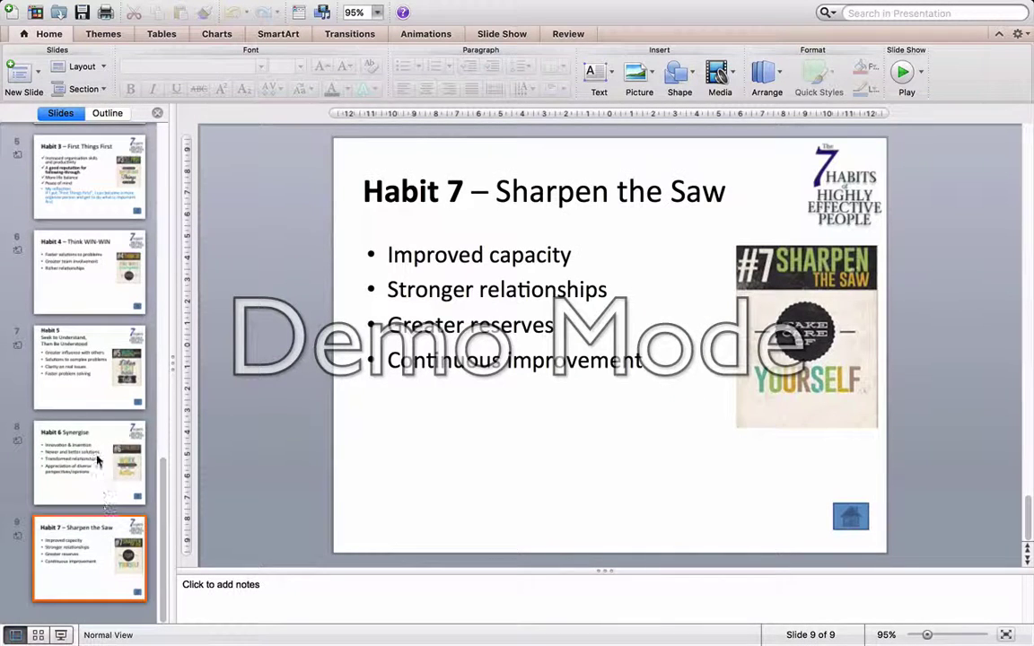
scroll(99, 413, up, 5)
click(85, 178)
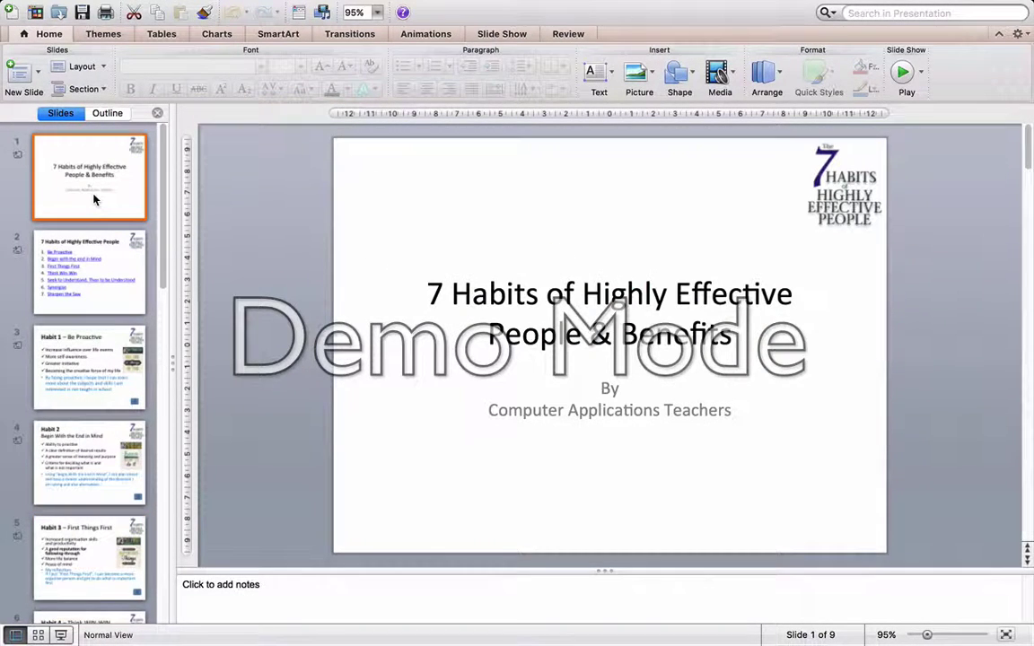
click(111, 267)
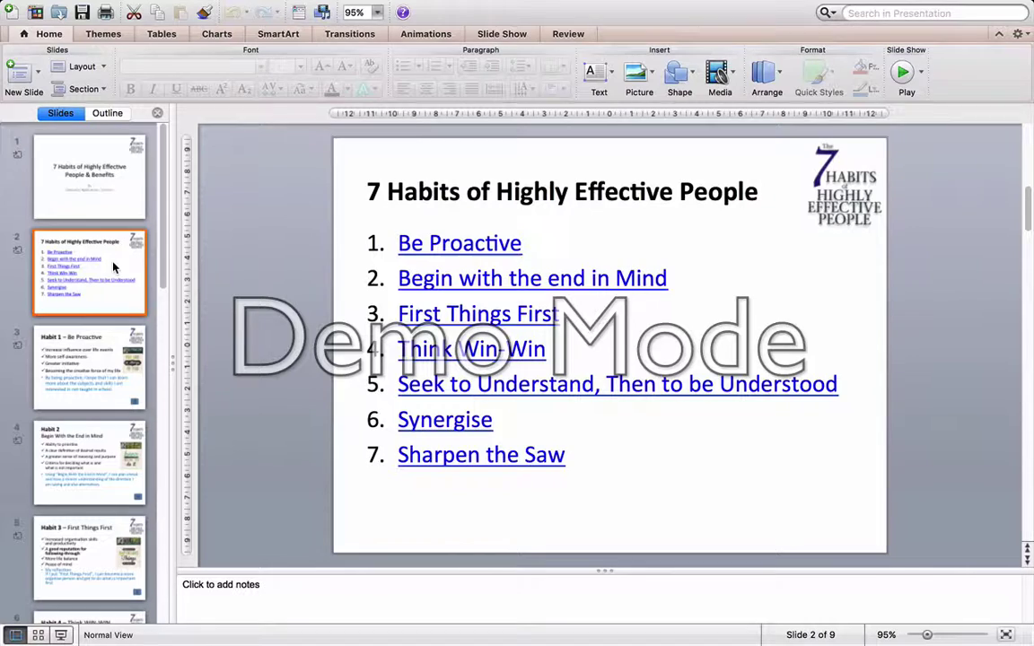
click(113, 354)
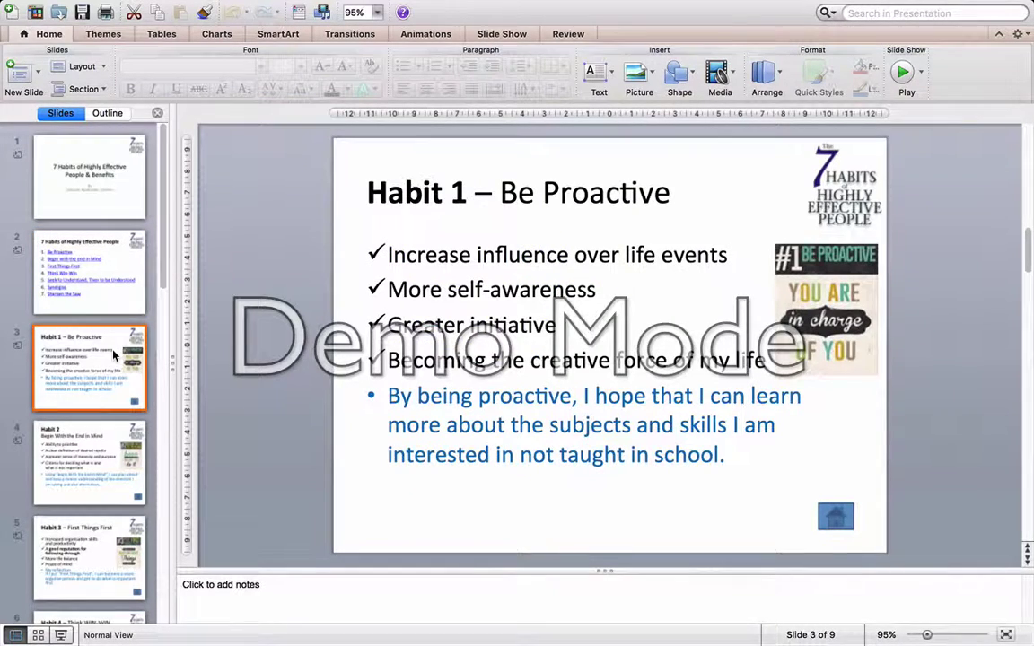
key(Down)
key(Down)
key(Down)
key(Down)
key(Down)
key(Down)
key(Up)
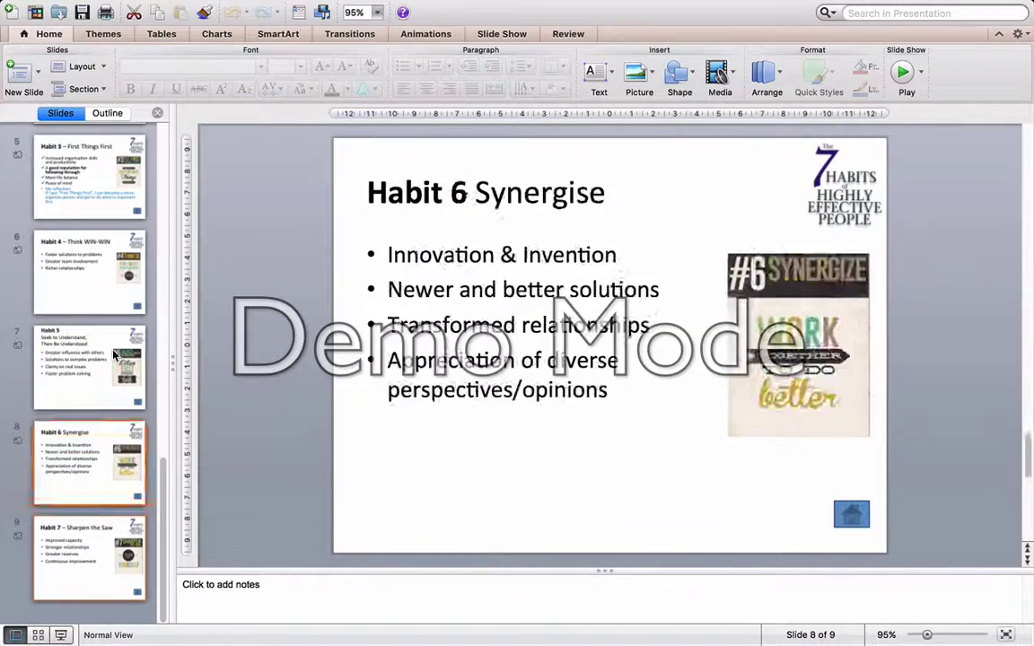
key(Up)
key(Up)
key(Up)
key(Up)
key(Up)
key(Up)
key(Up)
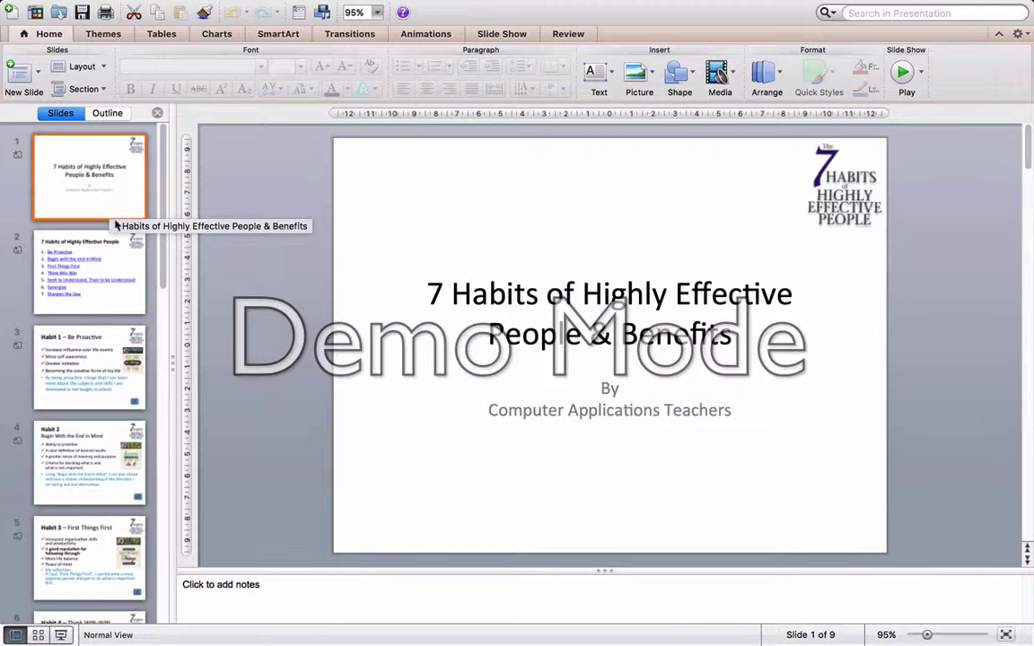
click(112, 273)
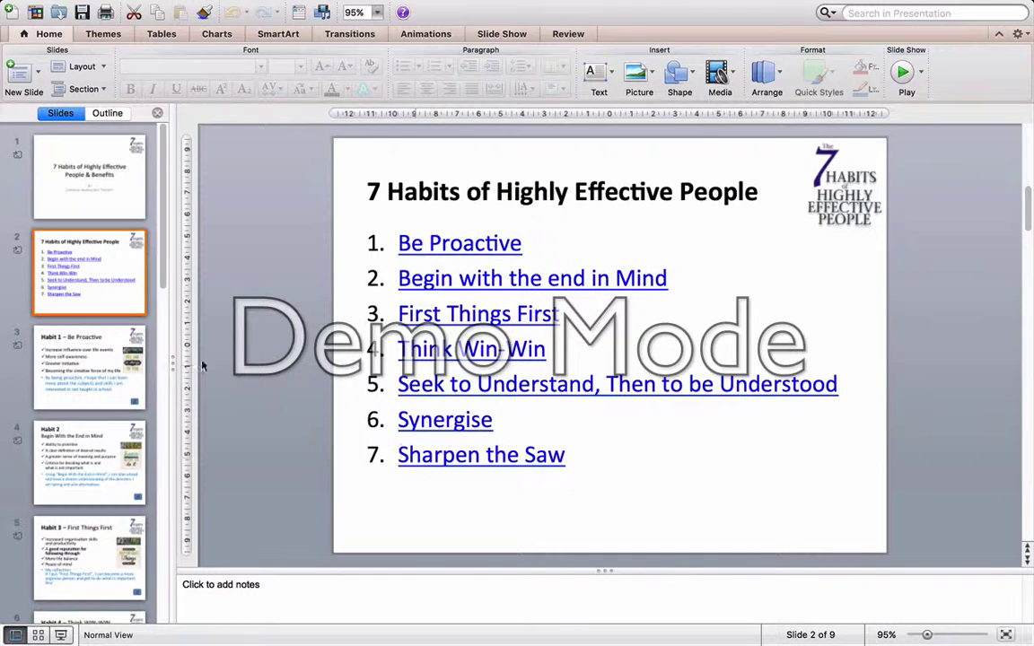
Step: Open the Habit 1 – Be Proactive slide and select the first line of its benefit list
click(107, 357)
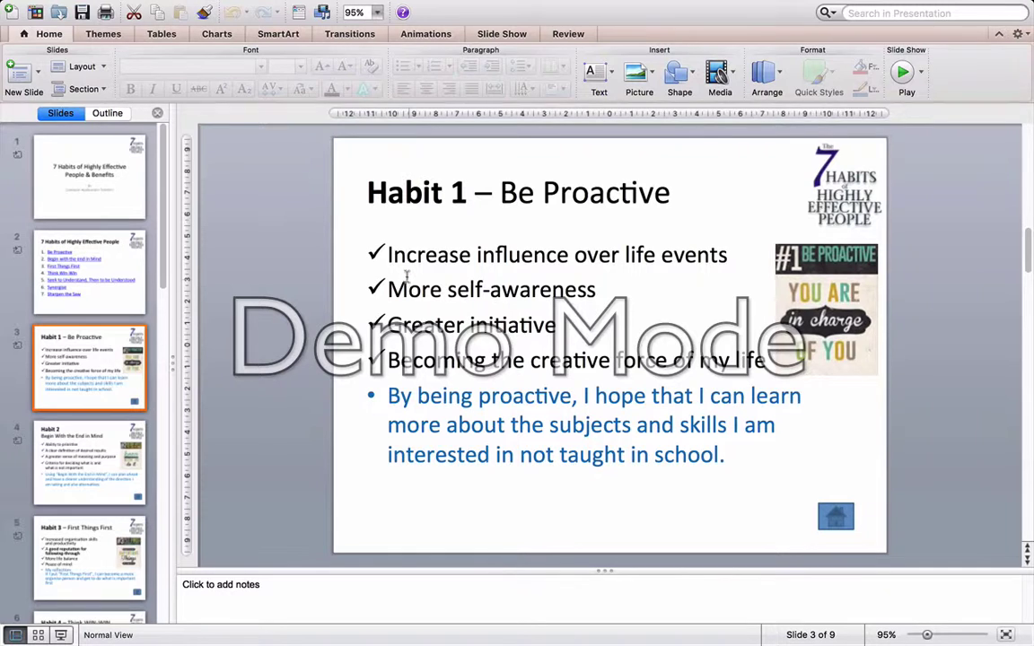
click(363, 240)
drag(357, 235, 487, 290)
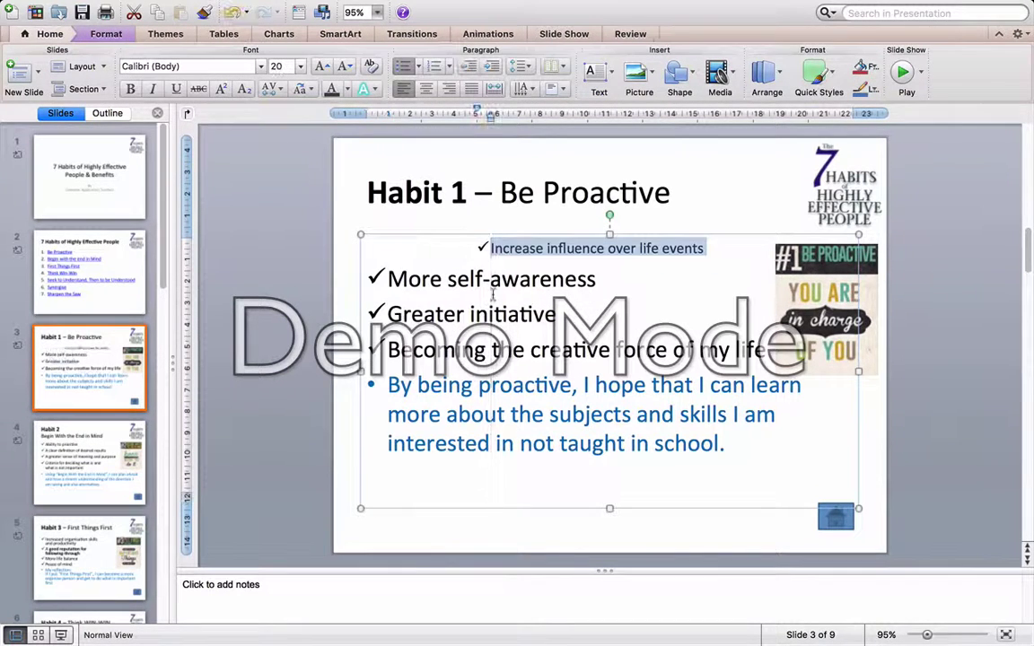
click(457, 289)
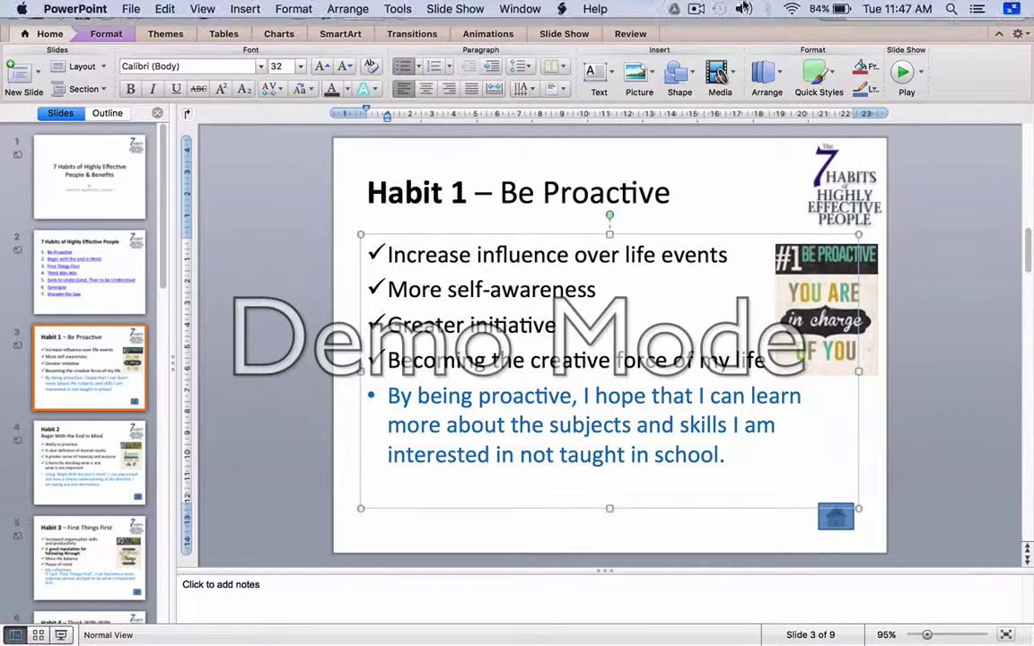
Step: Exit full screen and open 7 Habits Benefits.pdf from the 7 Habits folder in Preview
click(1017, 8)
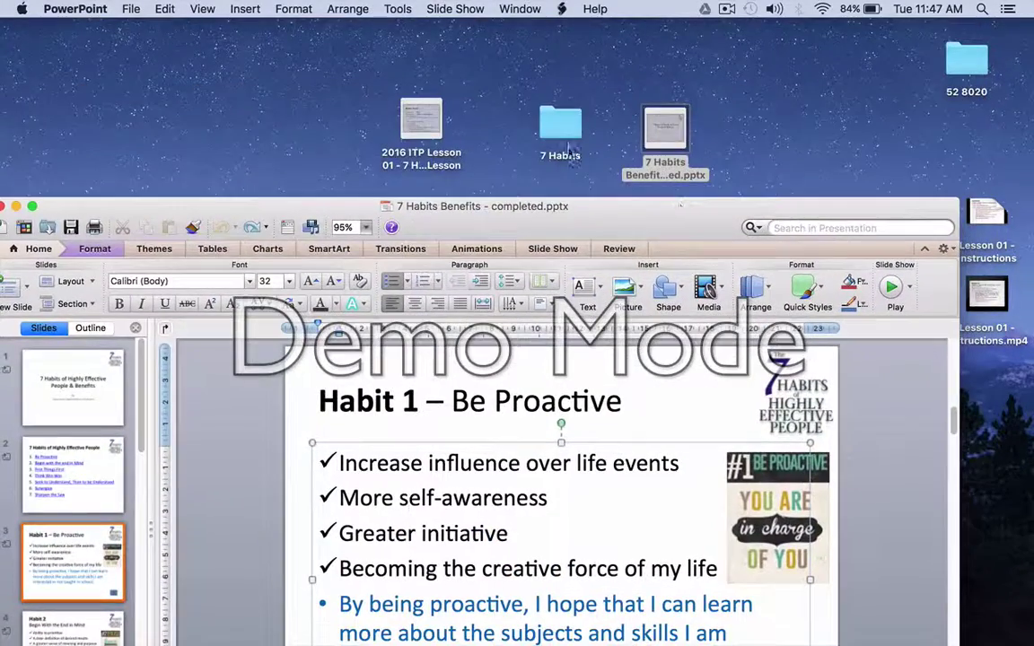
click(557, 130)
double_click(557, 132)
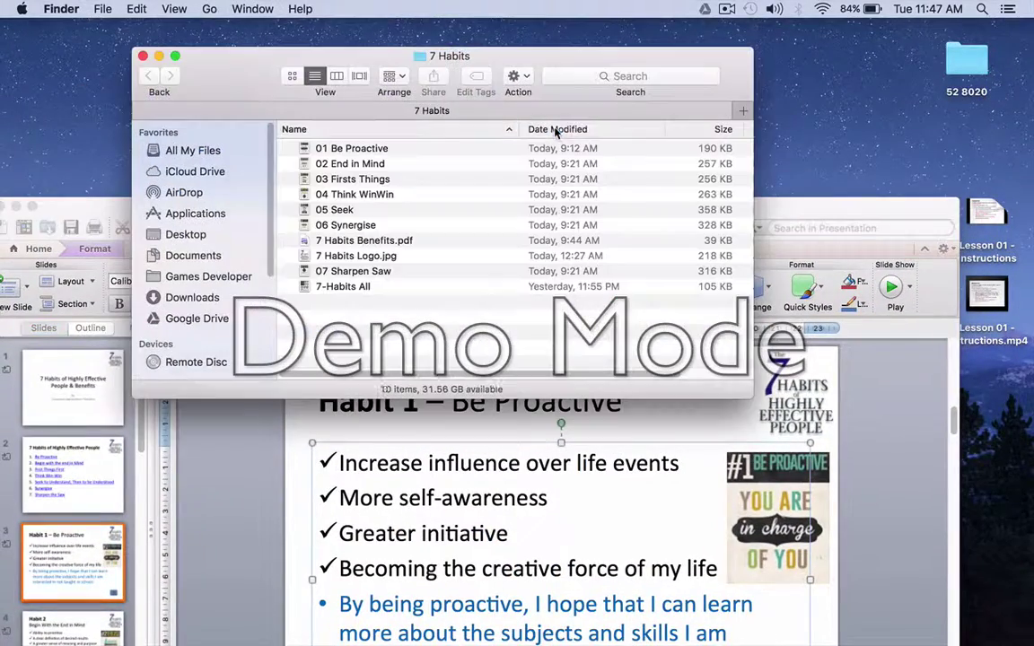
click(359, 241)
double_click(377, 243)
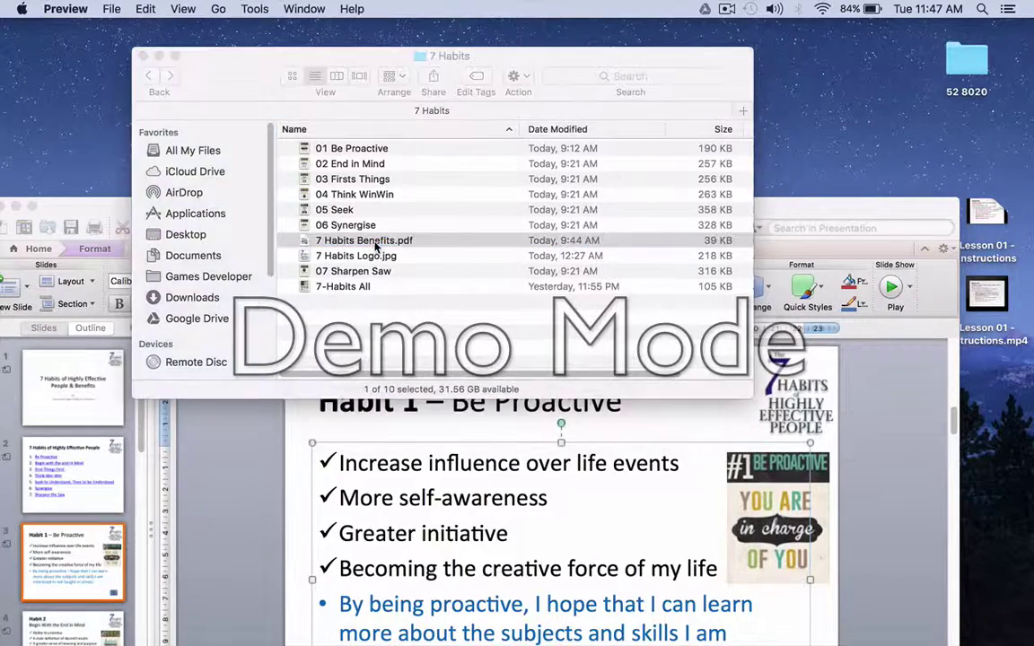
Step: Copy the four Habit 1 benefits from the PDF, close Preview and return to PowerPoint
drag(383, 237, 639, 293)
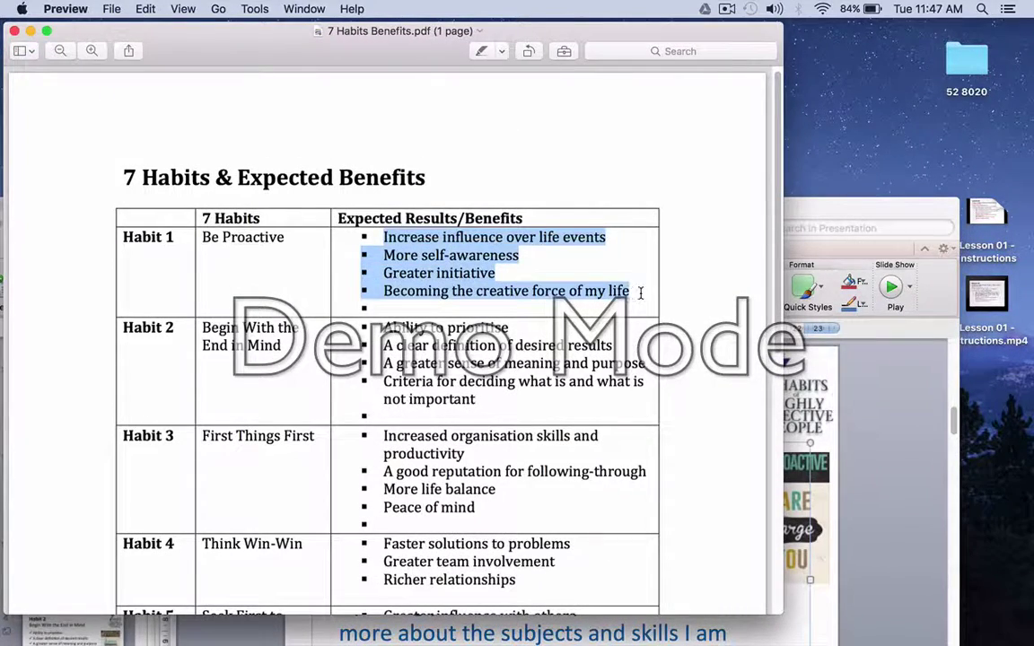
right_click(515, 257)
click(547, 297)
click(13, 30)
click(108, 189)
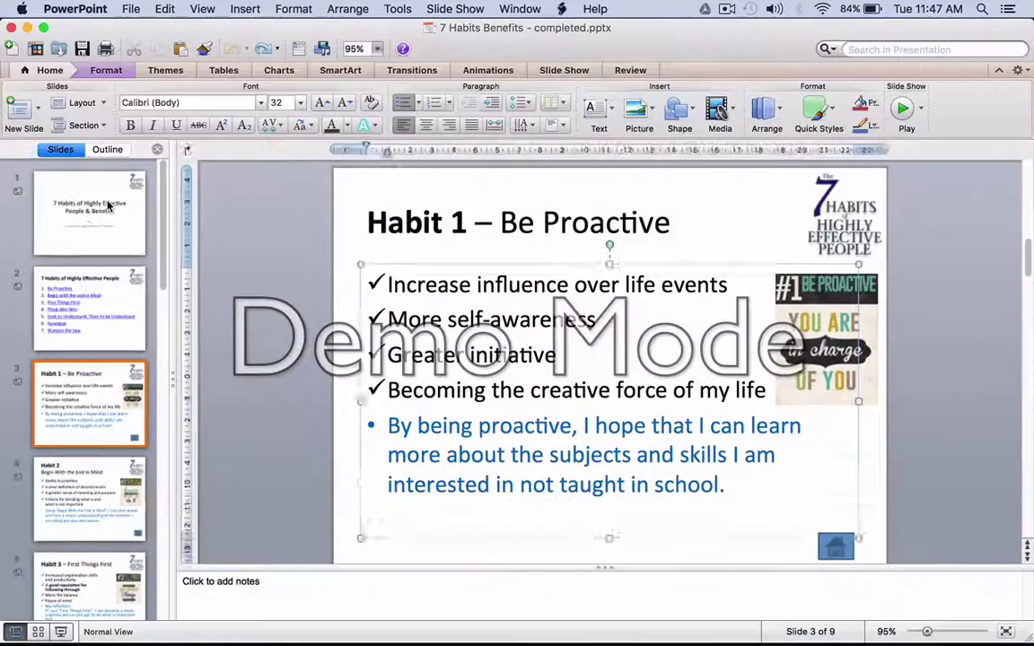
Step: Apply the checkmark bullet style to the four selected Habit 1 benefit lines
click(386, 281)
drag(386, 282, 768, 390)
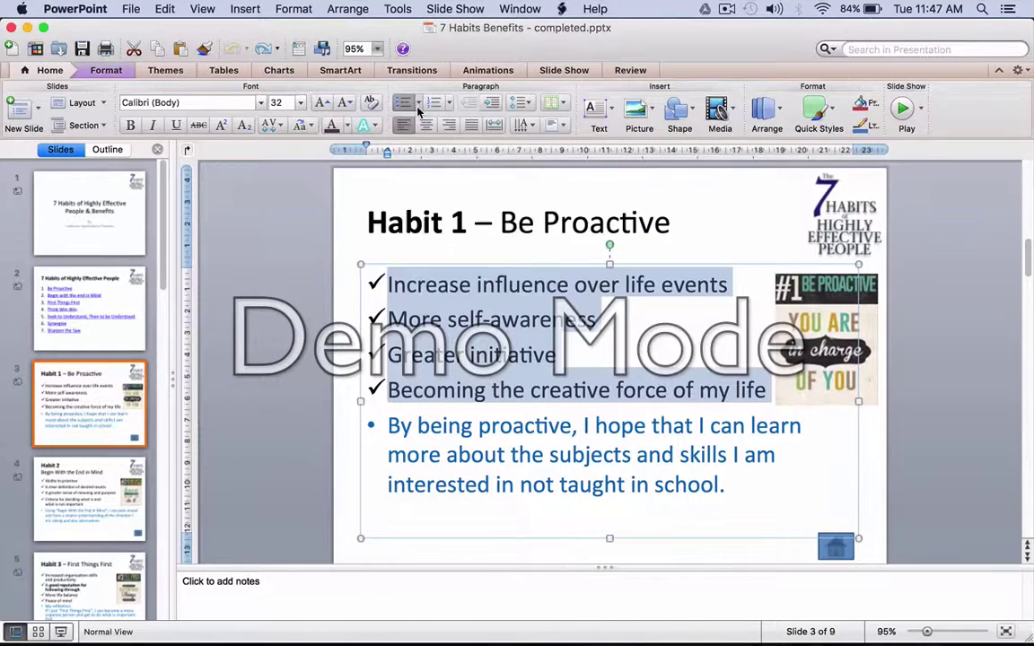
click(417, 102)
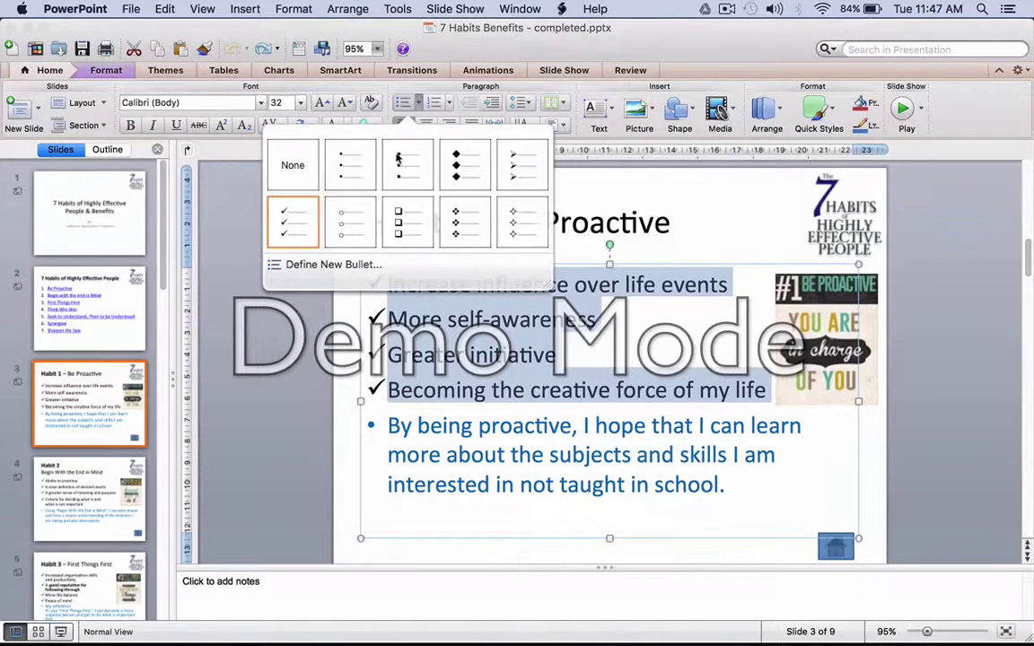
click(303, 225)
click(456, 355)
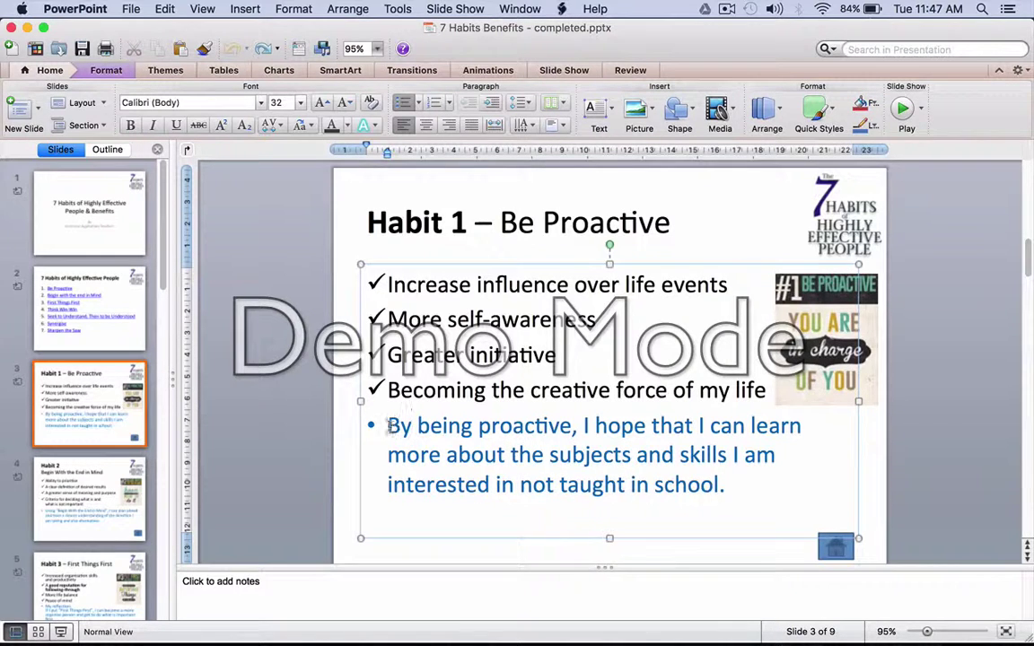
Step: Insert 'but' before the word 'not' in the blue reflection paragraph
click(591, 426)
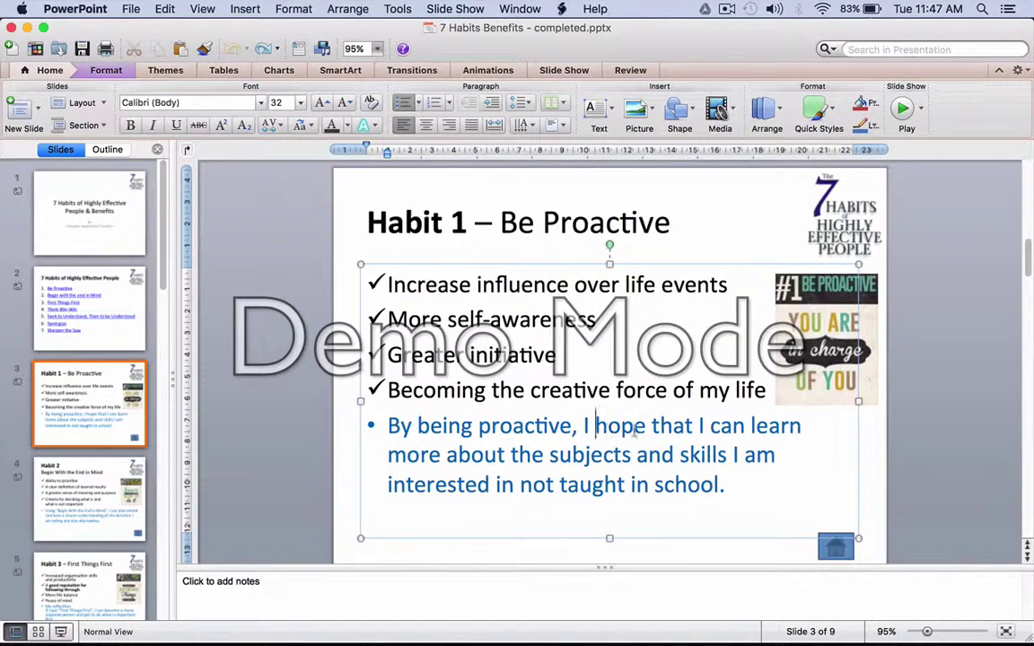
click(520, 486)
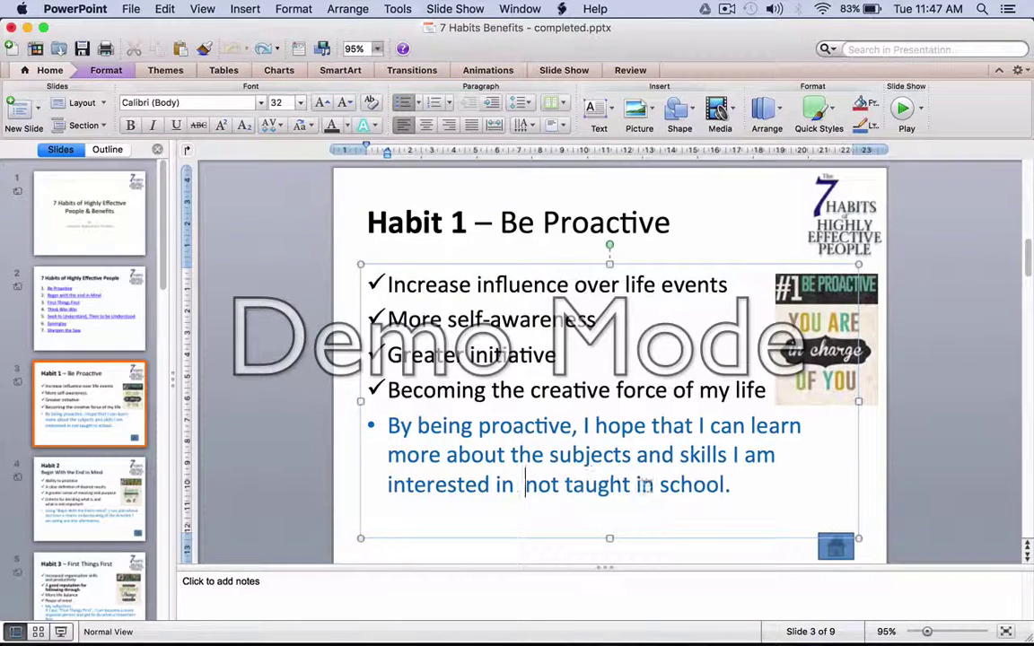
text(but)
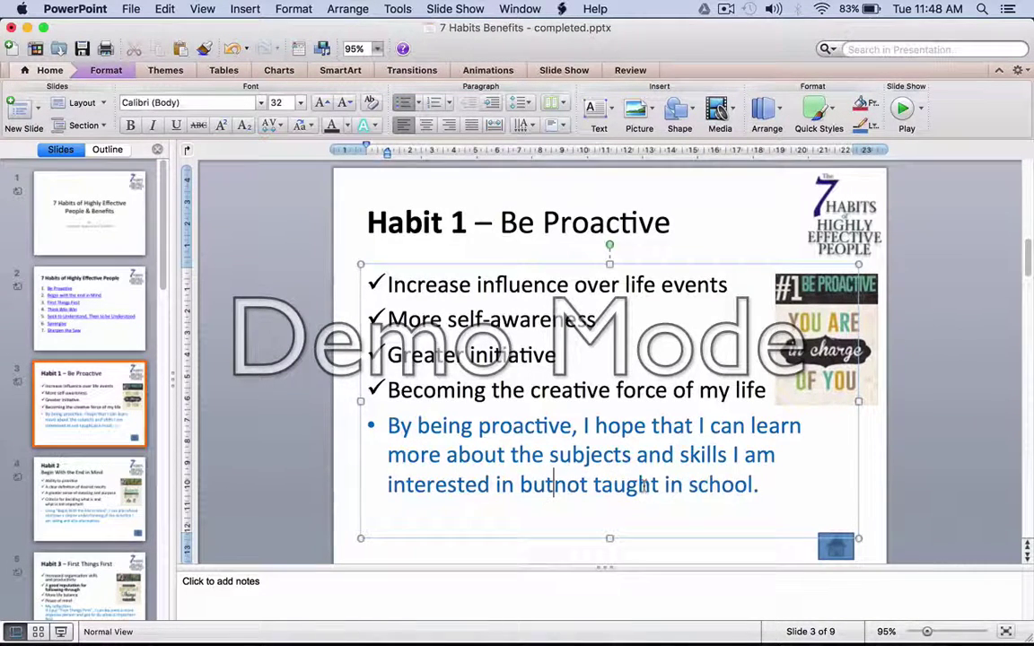
click(765, 485)
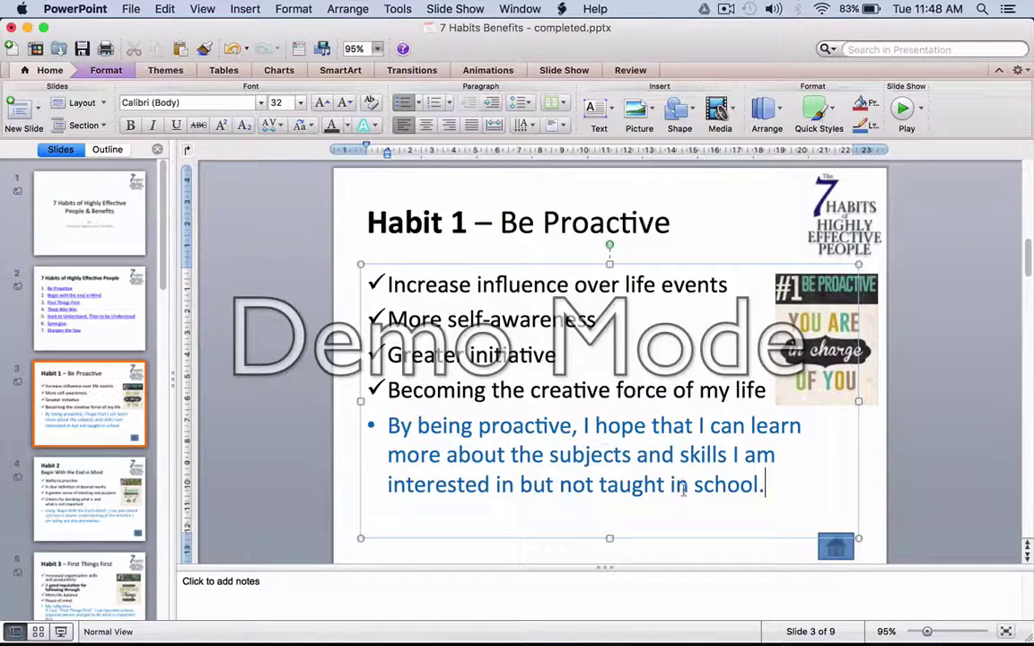
Step: Open the Habit 2 slide, select its benefits text box, and move the window aside
click(96, 480)
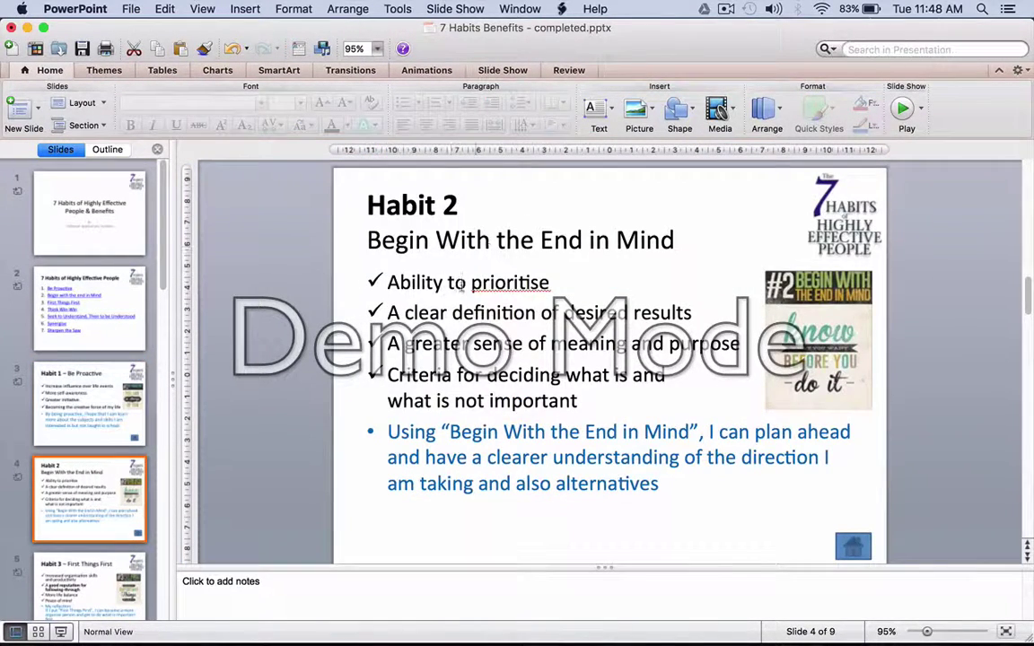
click(369, 261)
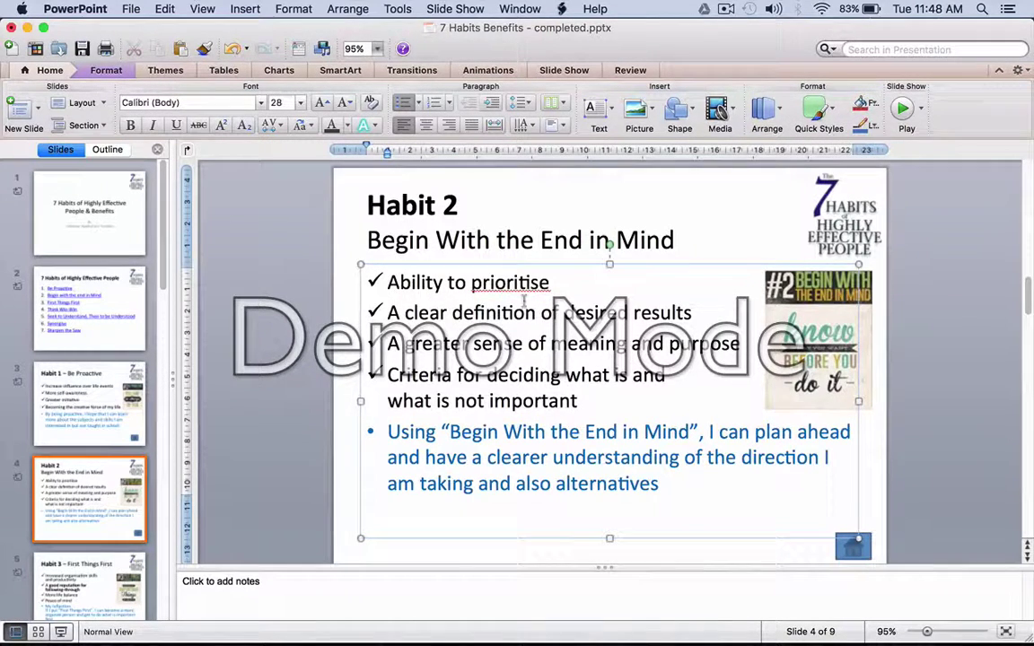
drag(530, 26, 517, 170)
click(449, 56)
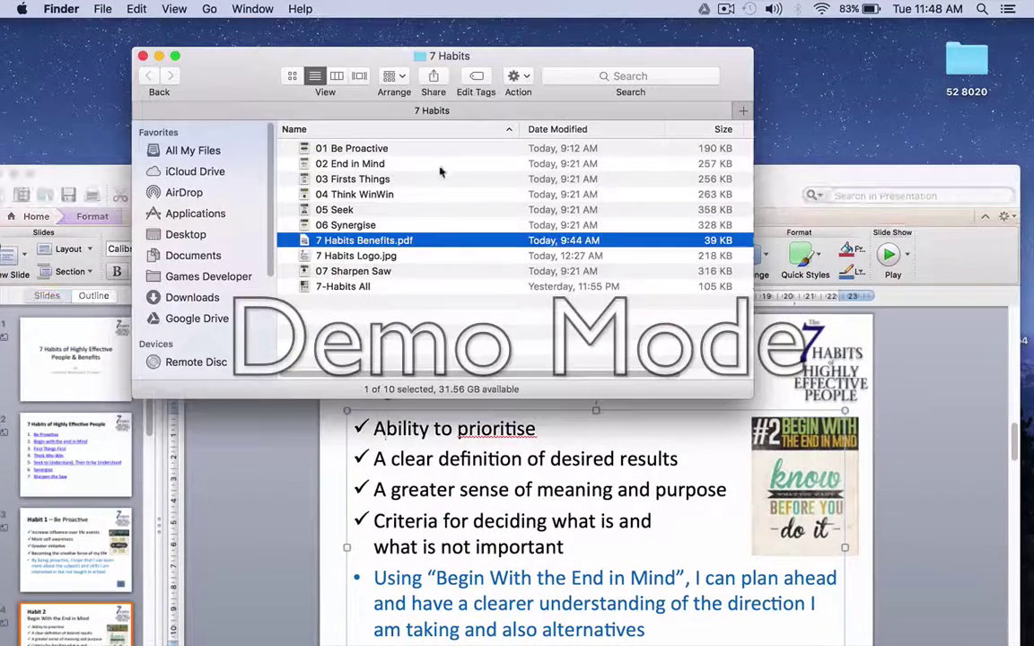
double_click(395, 239)
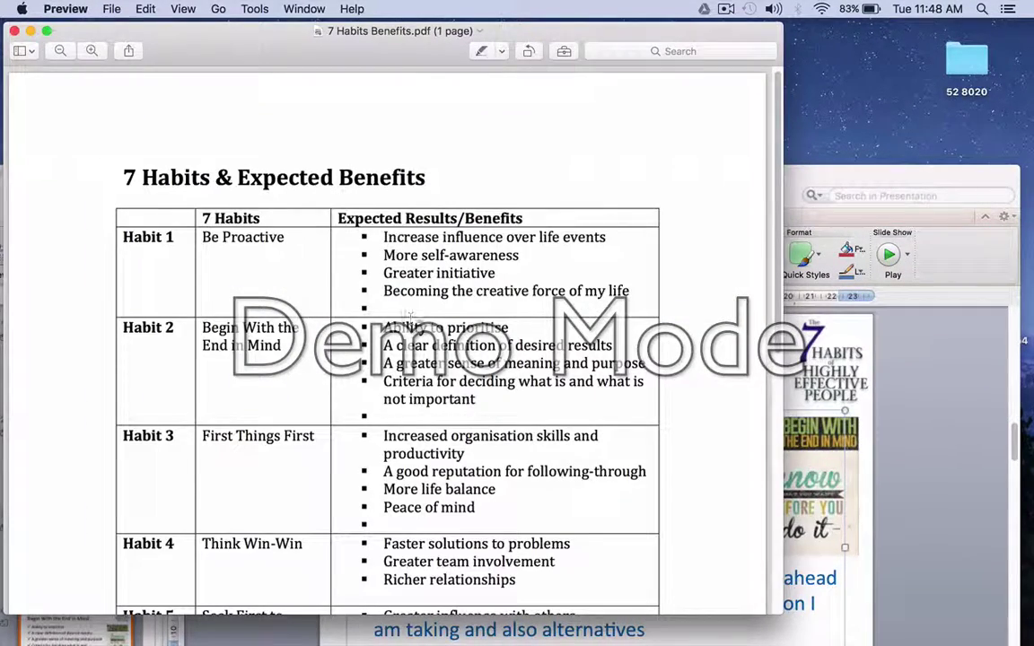
drag(486, 393, 379, 328)
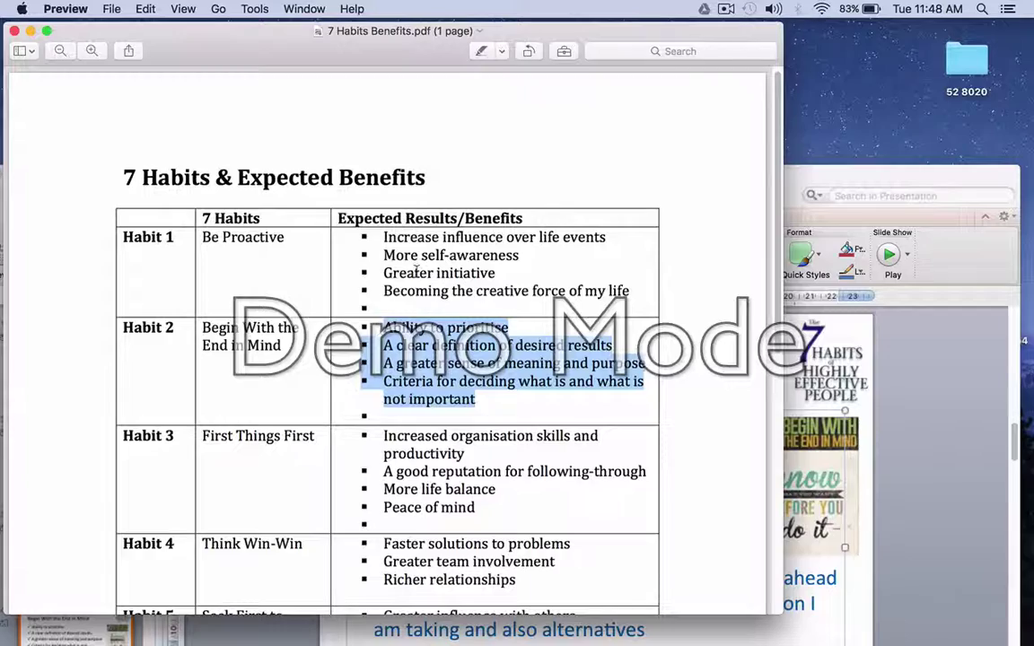
click(13, 31)
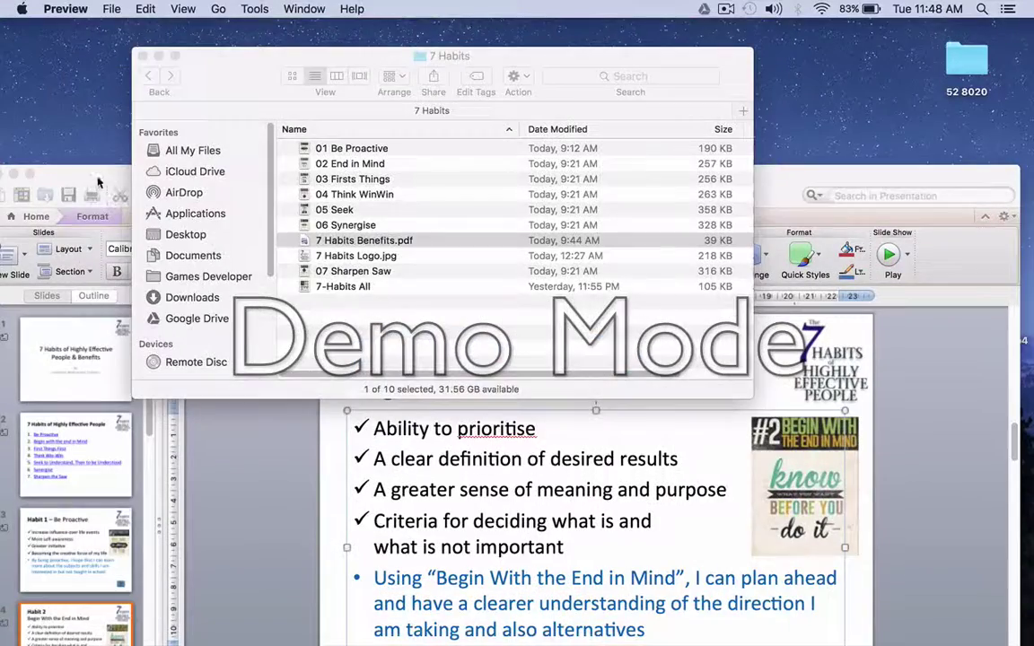
click(89, 163)
double_click(105, 162)
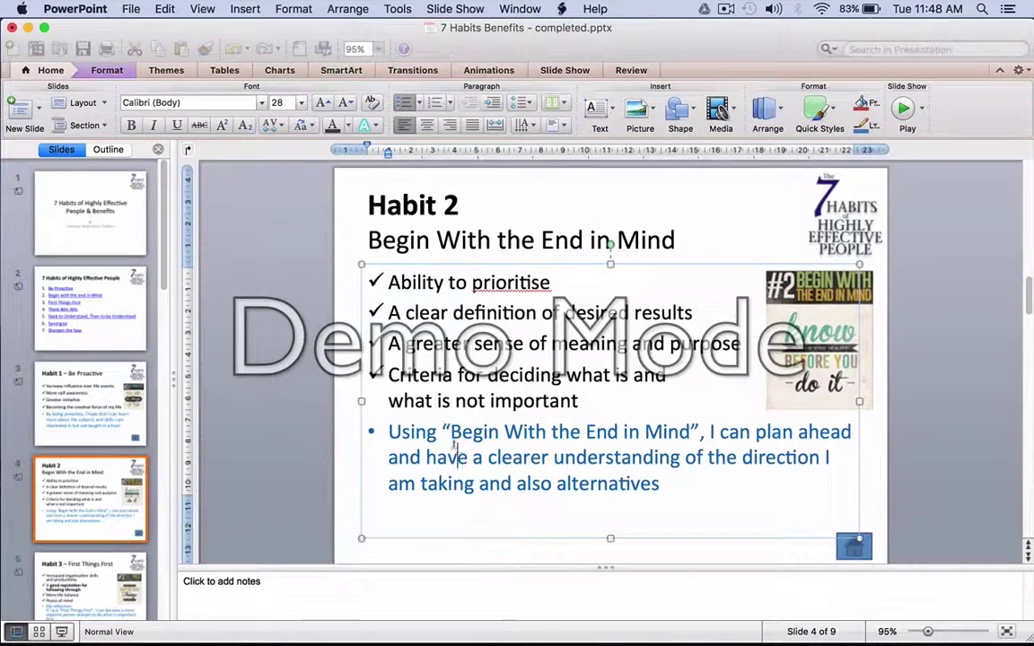
Step: Review the Habit 1, Habit 2 and Habit 4 slides, then return to the title slide
click(101, 408)
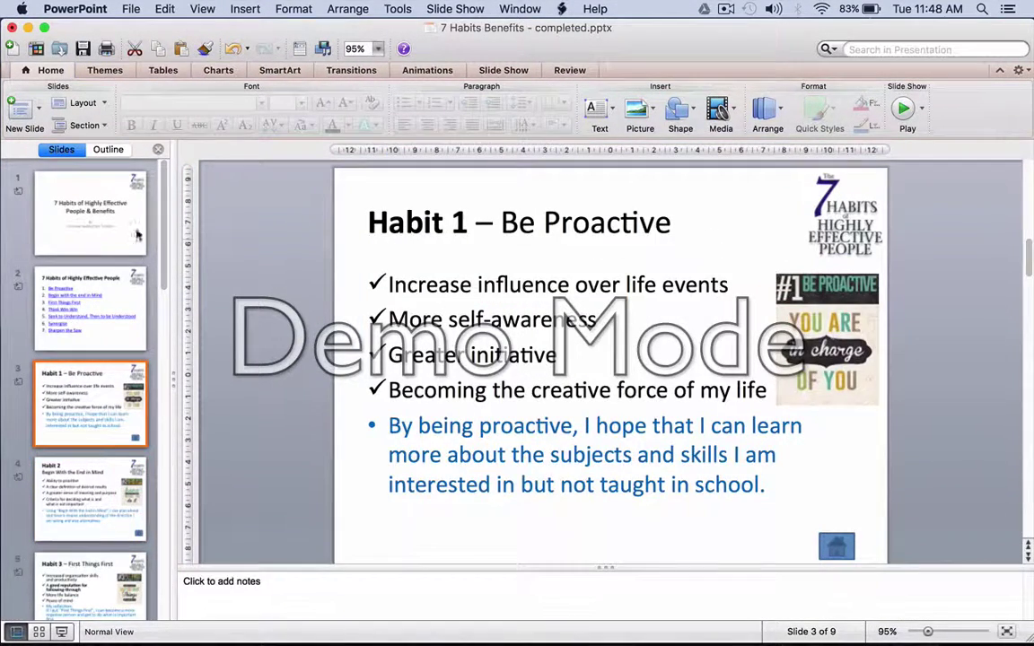
click(126, 215)
click(130, 292)
click(124, 368)
click(130, 482)
scroll(126, 431, down, 4)
click(115, 453)
click(116, 290)
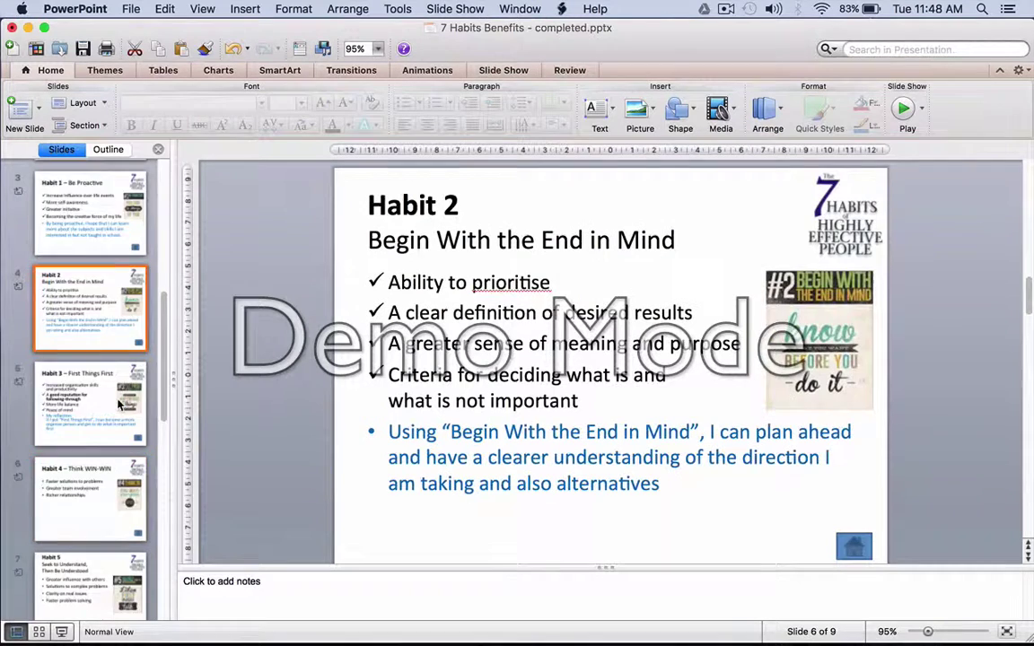
scroll(117, 315, up, 4)
click(114, 224)
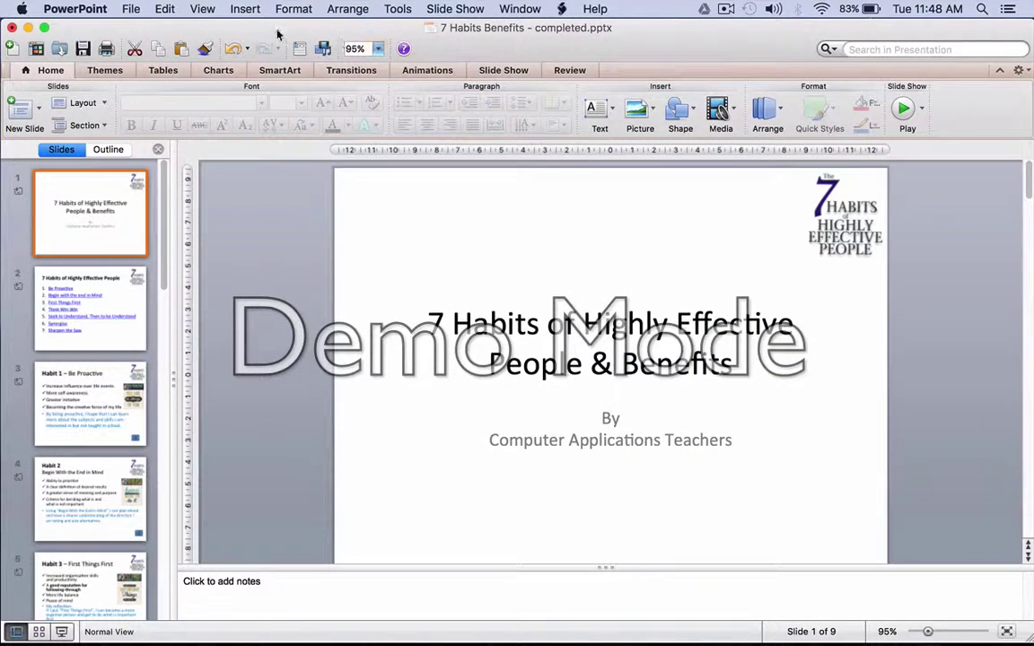
Step: Switch to Slide Master view from the View menu's Master options
click(205, 9)
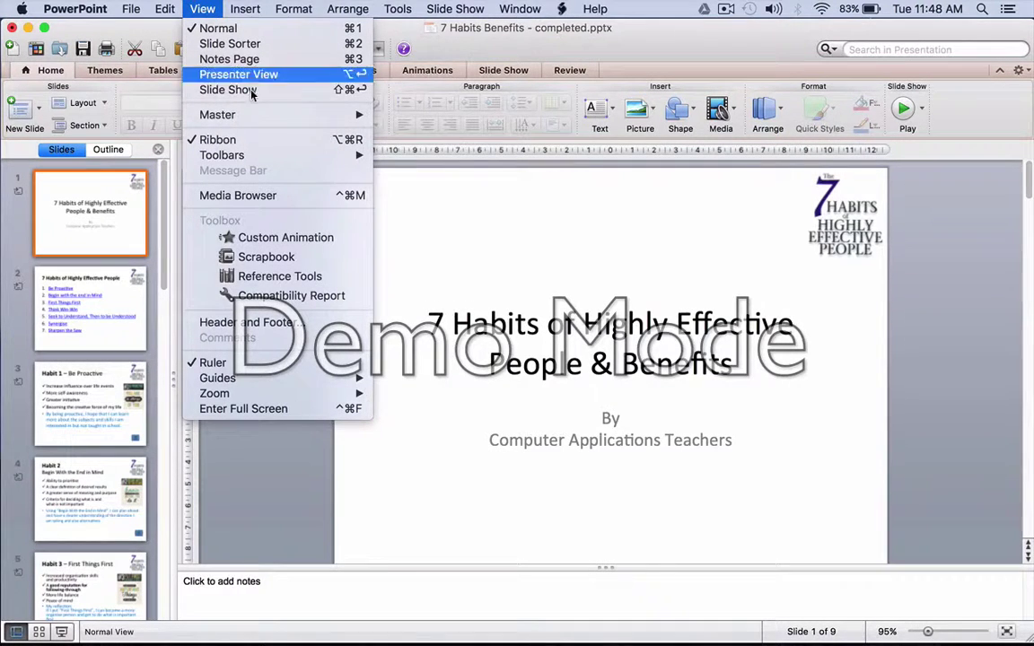
mouse_move(256, 122)
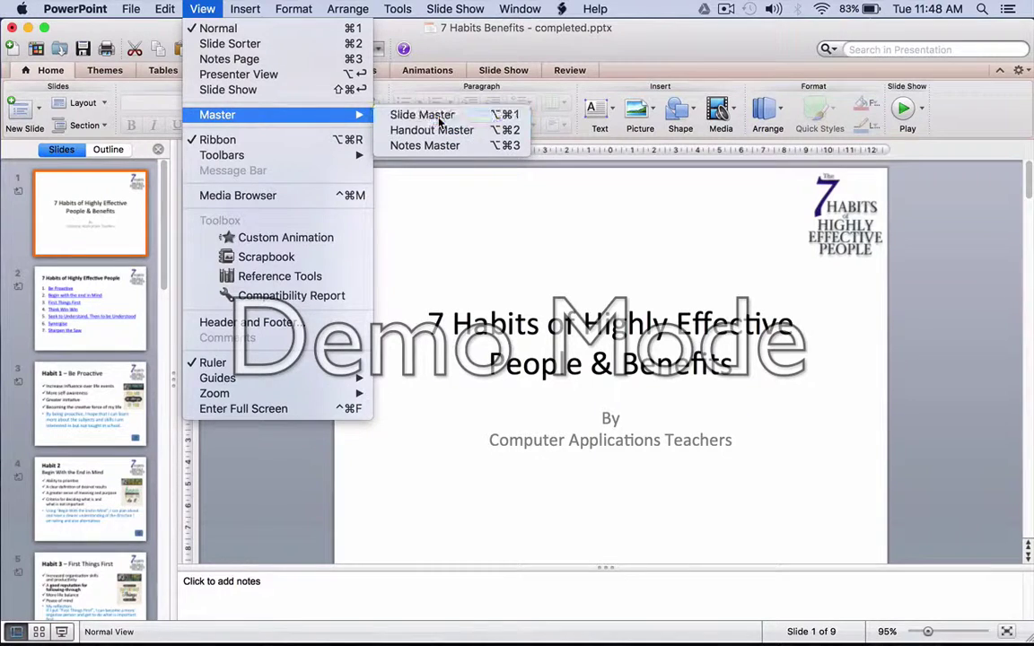
click(439, 121)
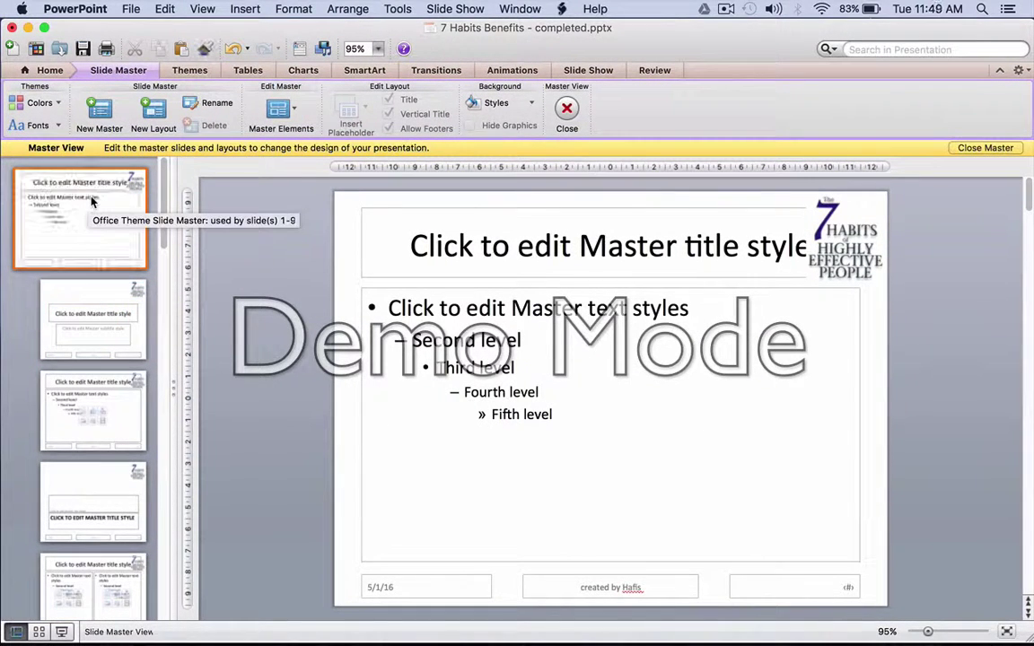
Step: Delete the old master logo, insert 7 Habits Logo.jpg, and fit it top-right at 4.4 × 3.9 cm
drag(846, 235, 875, 218)
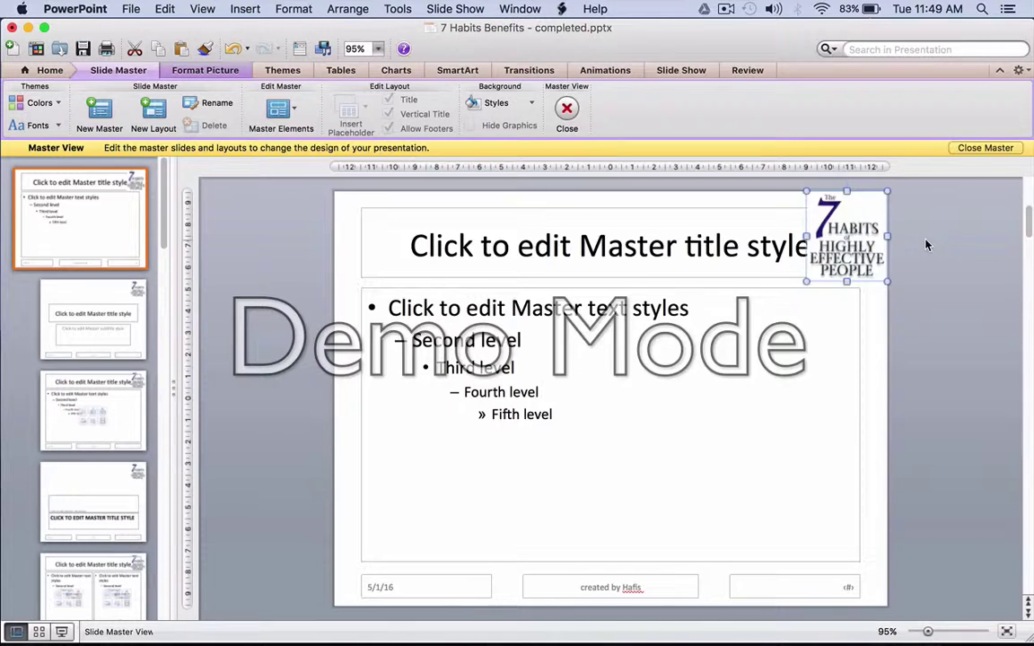
key(Delete)
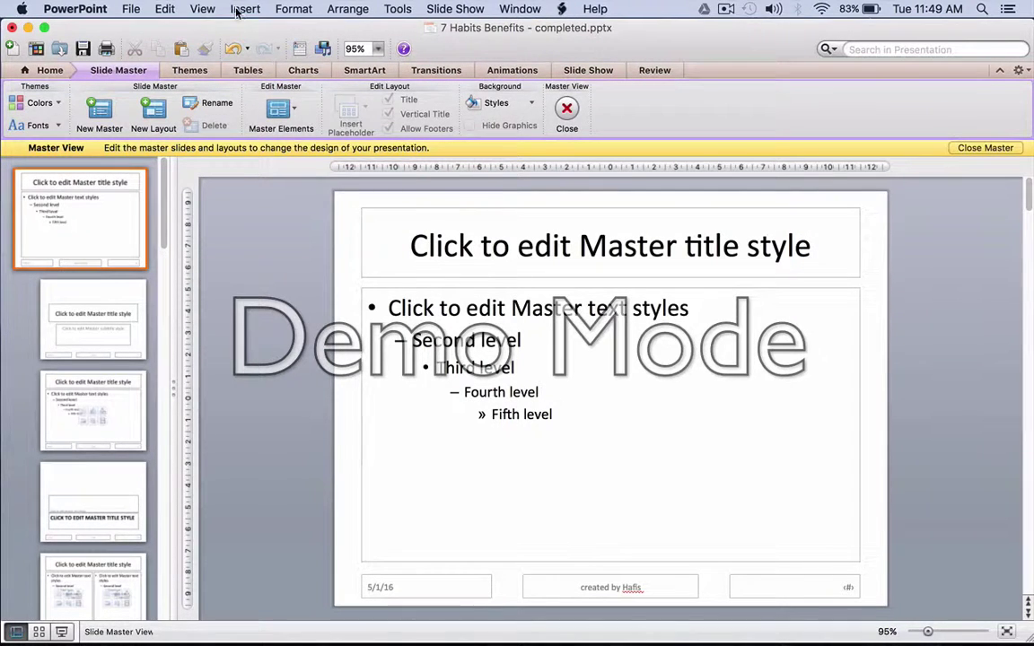
click(239, 13)
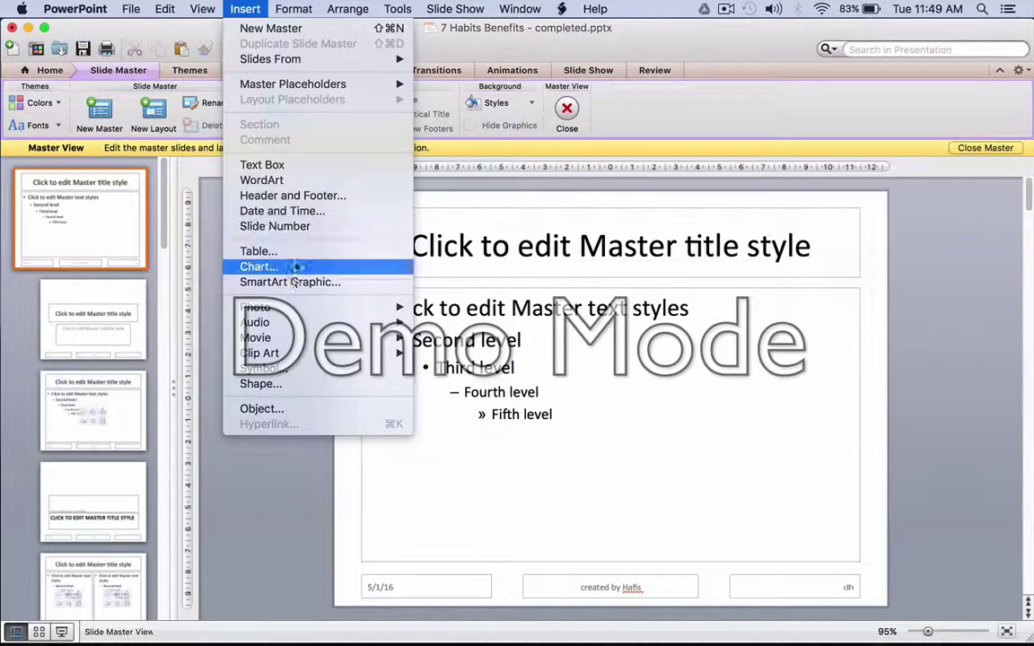
mouse_move(293, 309)
click(476, 322)
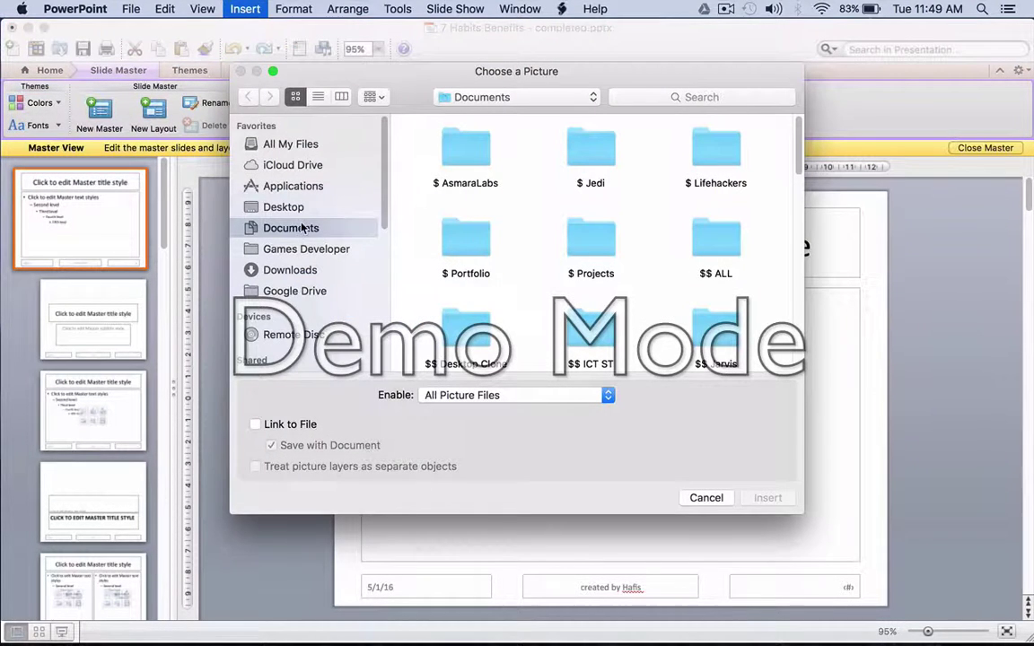
click(287, 208)
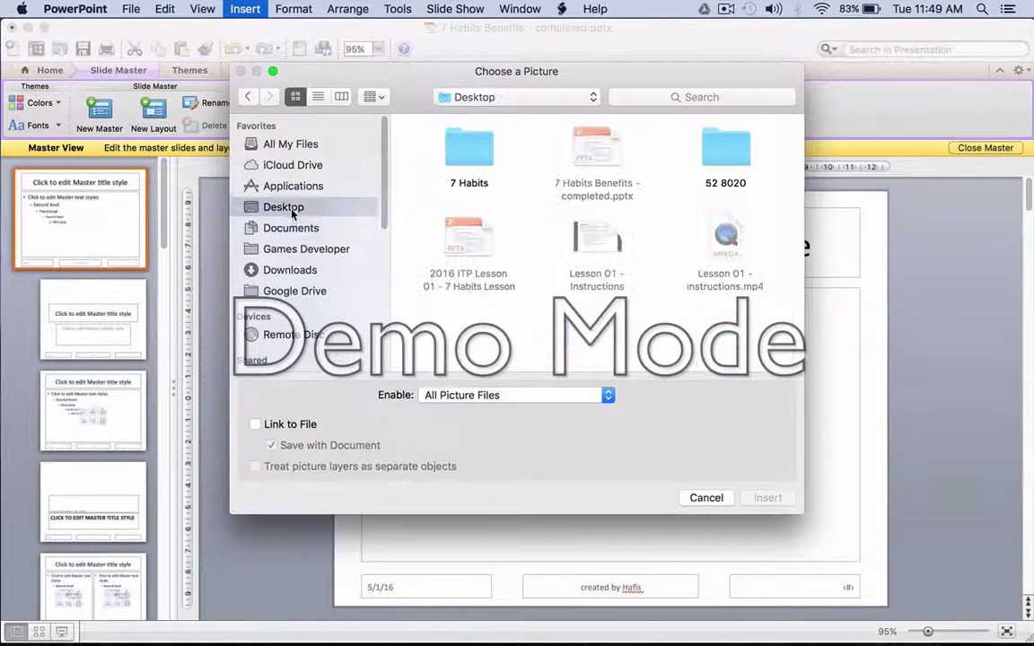
double_click(476, 161)
click(586, 337)
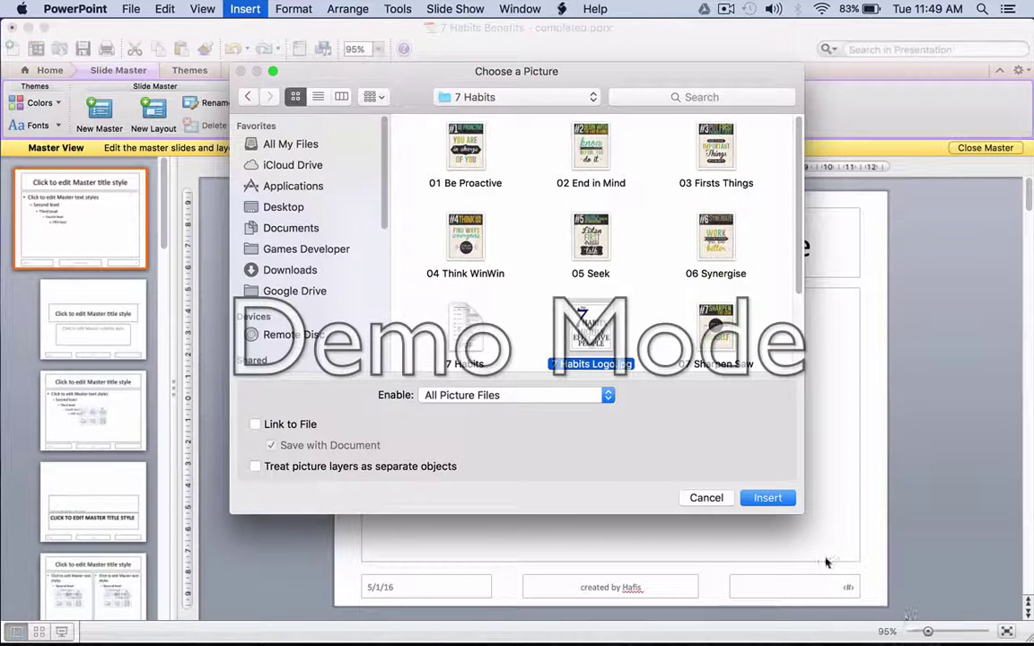
click(770, 499)
drag(587, 410, 805, 269)
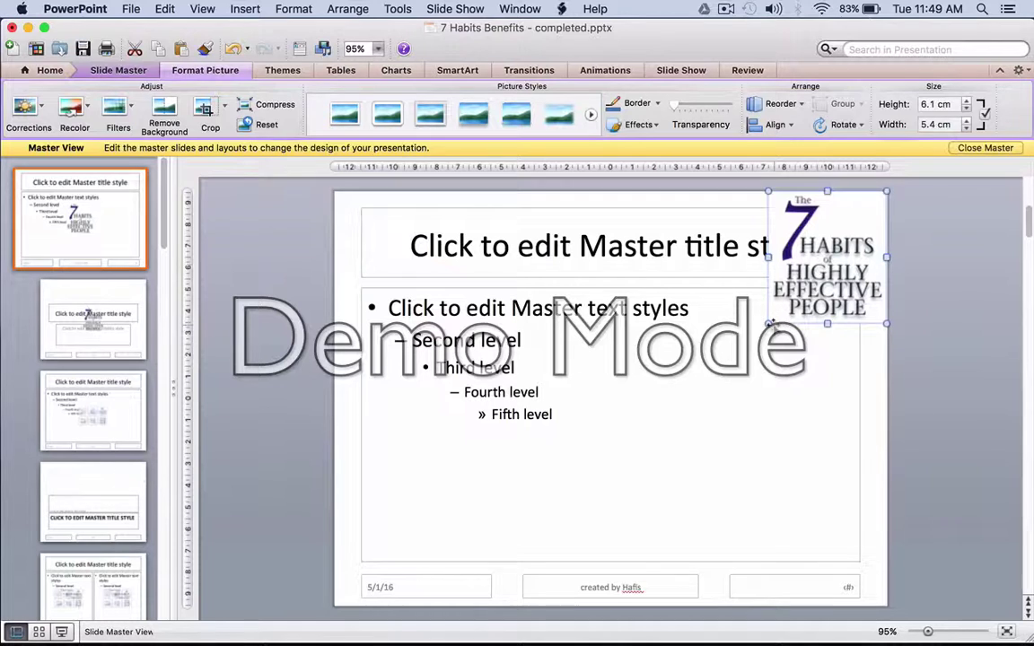
drag(769, 324, 835, 287)
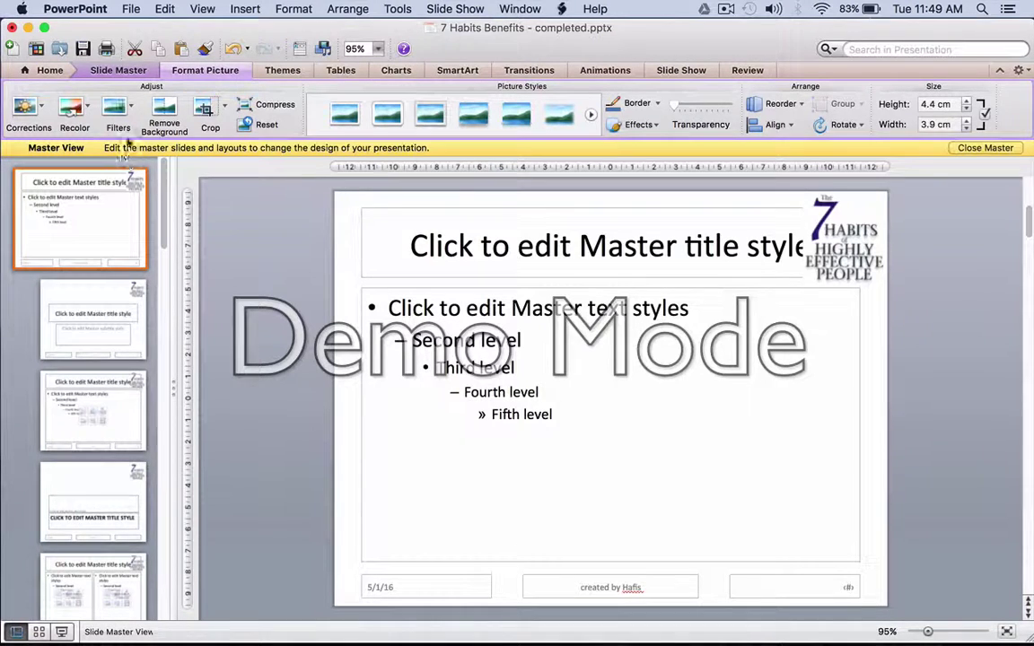
Step: Return to Normal view and select the #1 Be Proactive picture on the Habit 1 slide
click(203, 9)
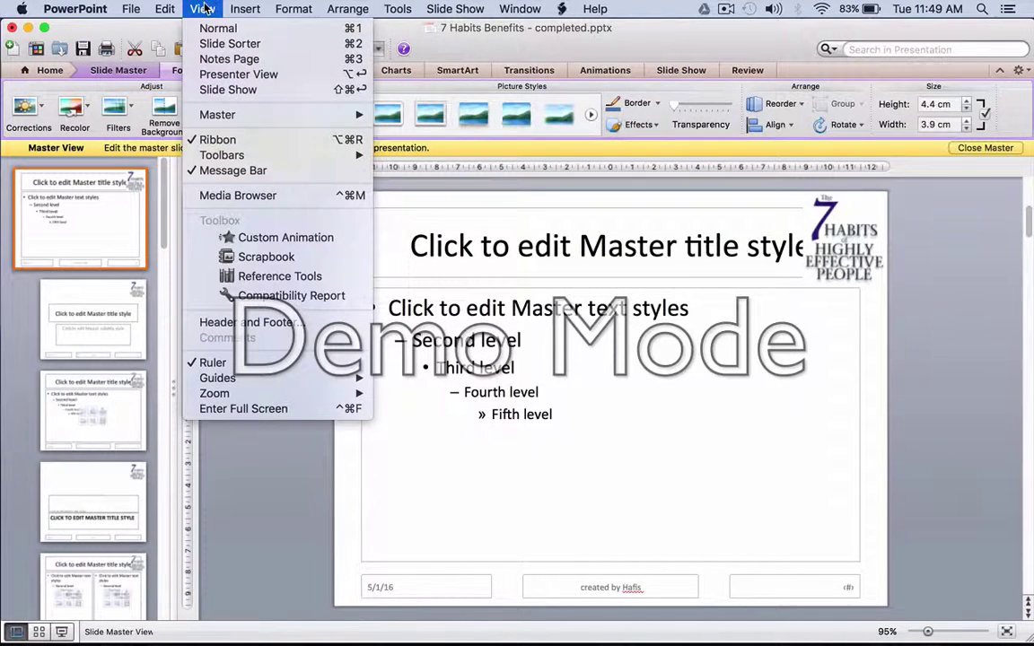
click(234, 34)
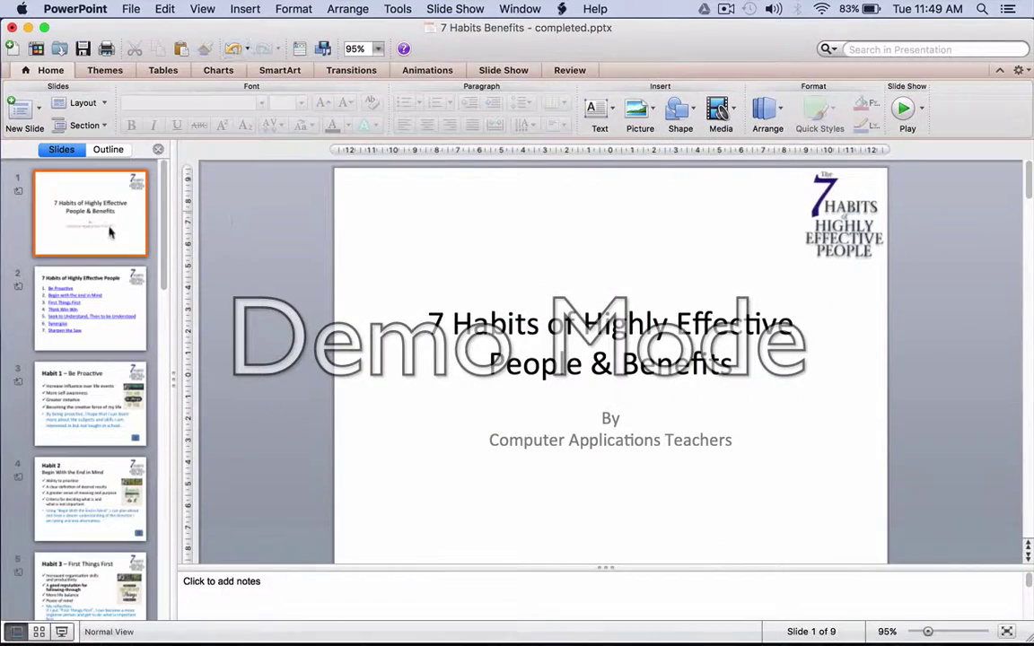
click(131, 314)
click(121, 404)
click(115, 329)
click(108, 404)
click(819, 320)
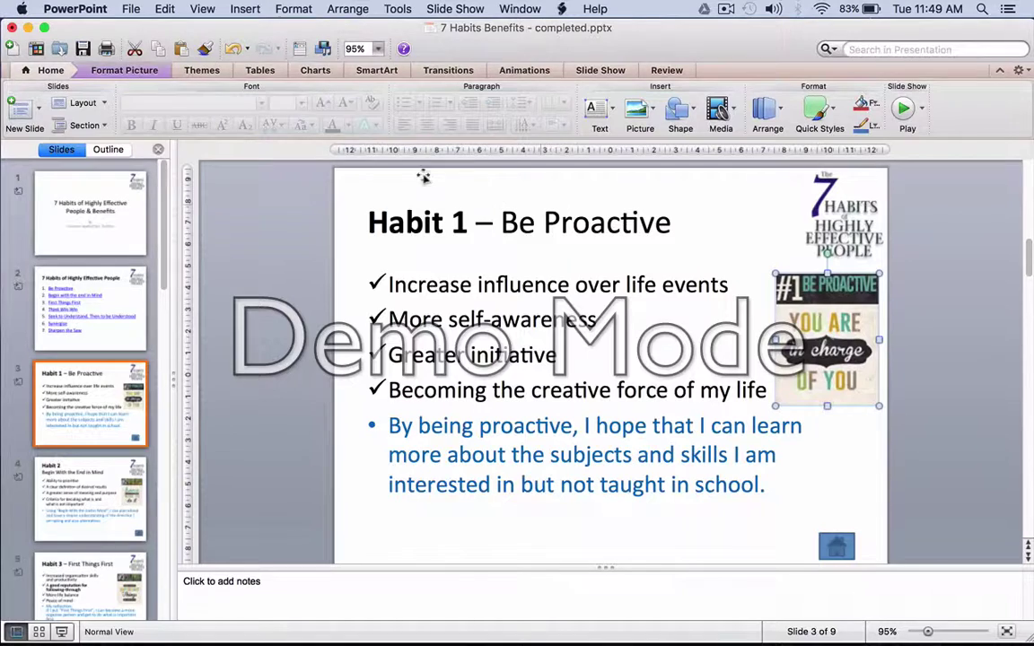
Step: Browse the Desktop 7 Habits picture folder without inserting anything, then scroll to slide 4
click(241, 10)
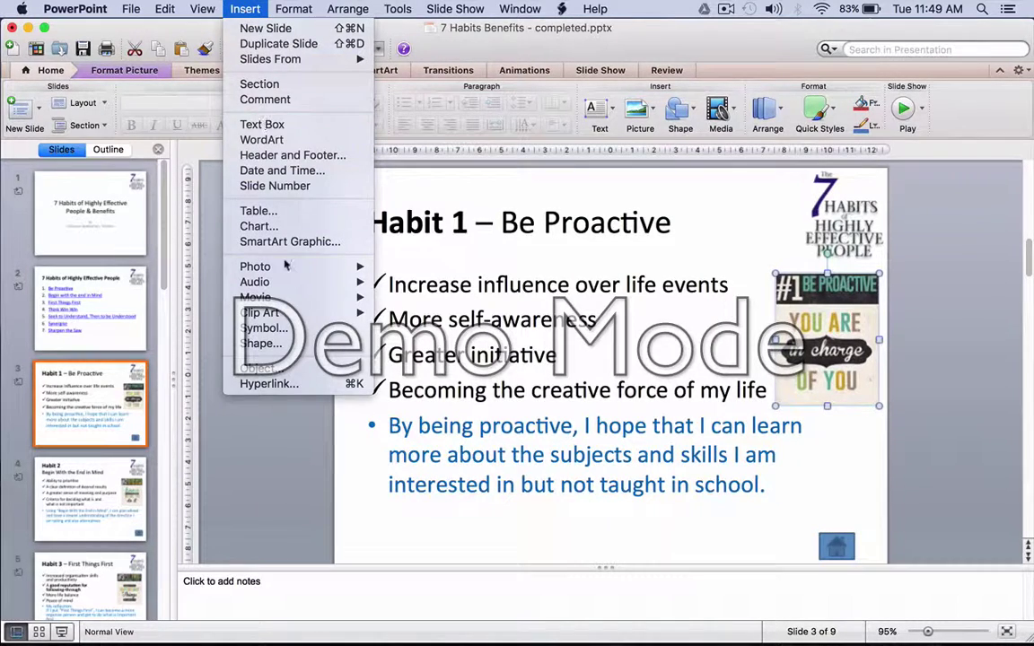
mouse_move(323, 266)
click(429, 282)
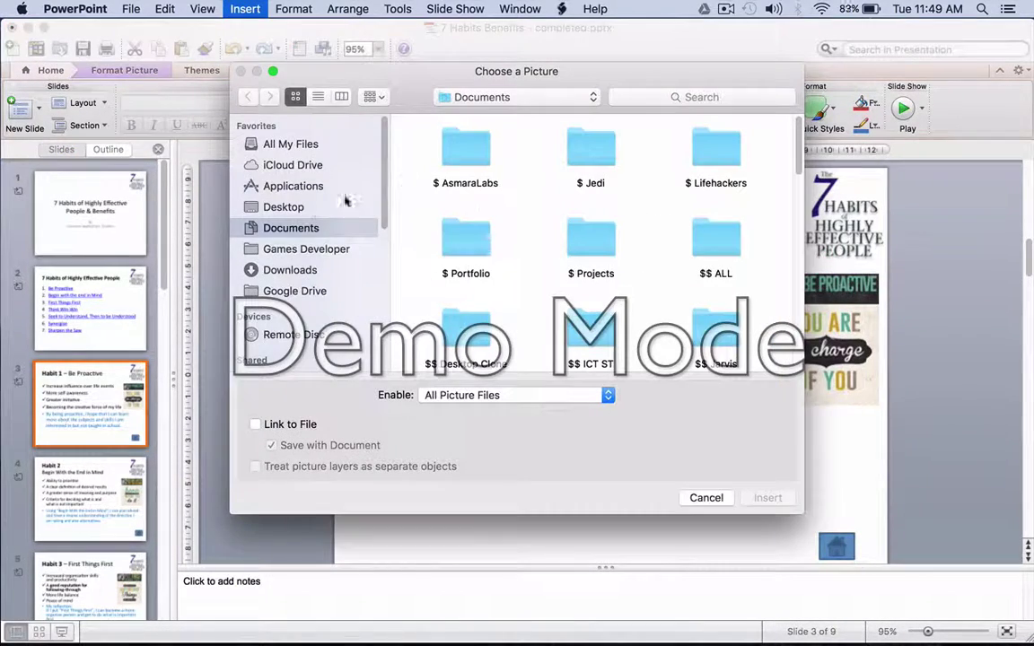
click(303, 209)
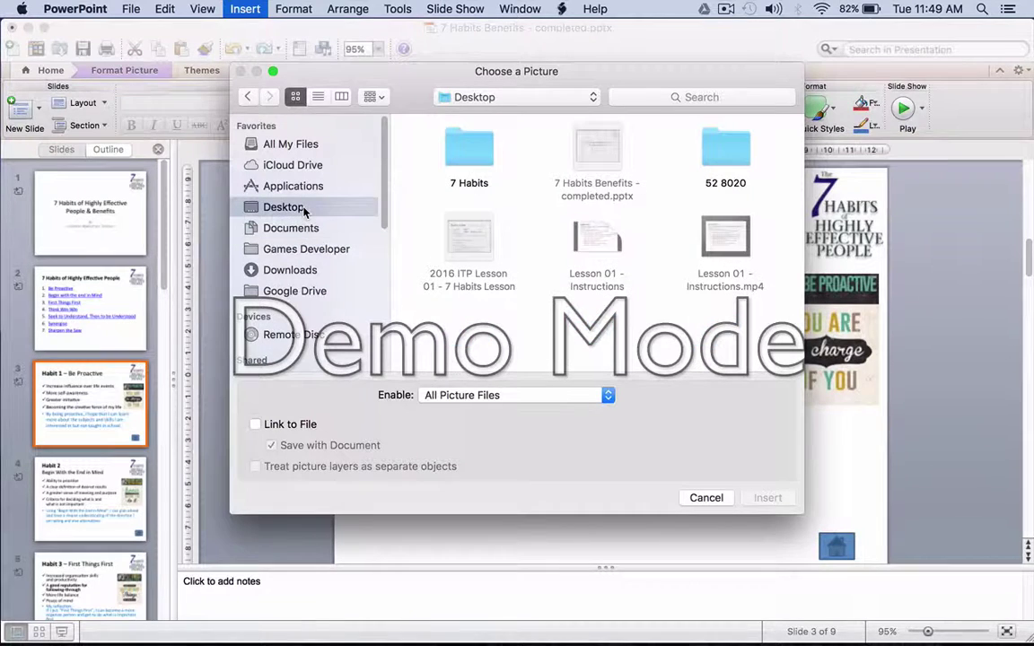
double_click(458, 160)
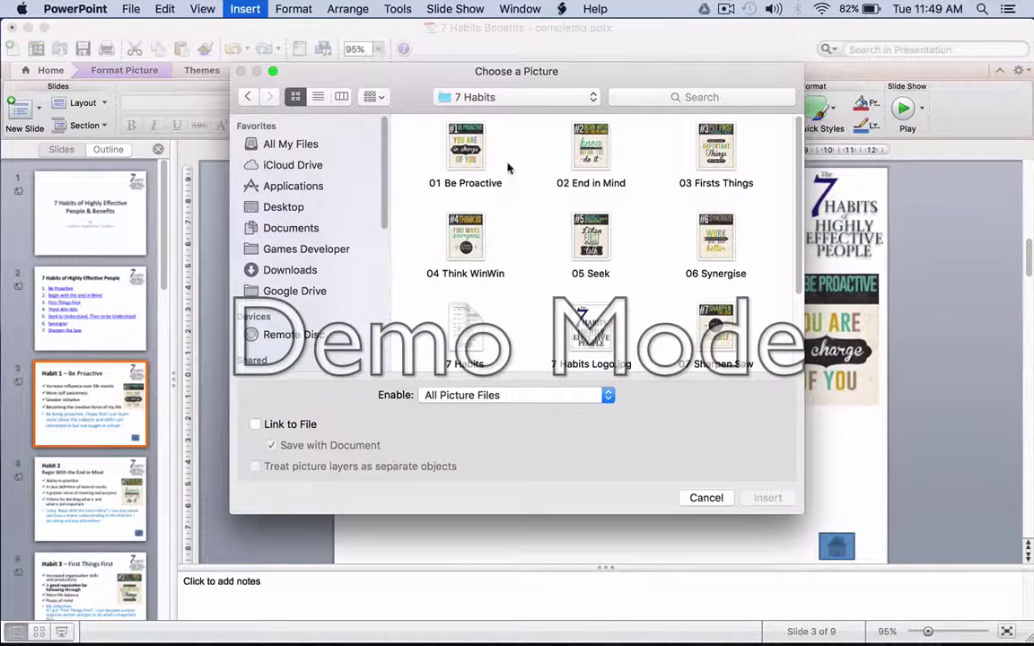
click(706, 498)
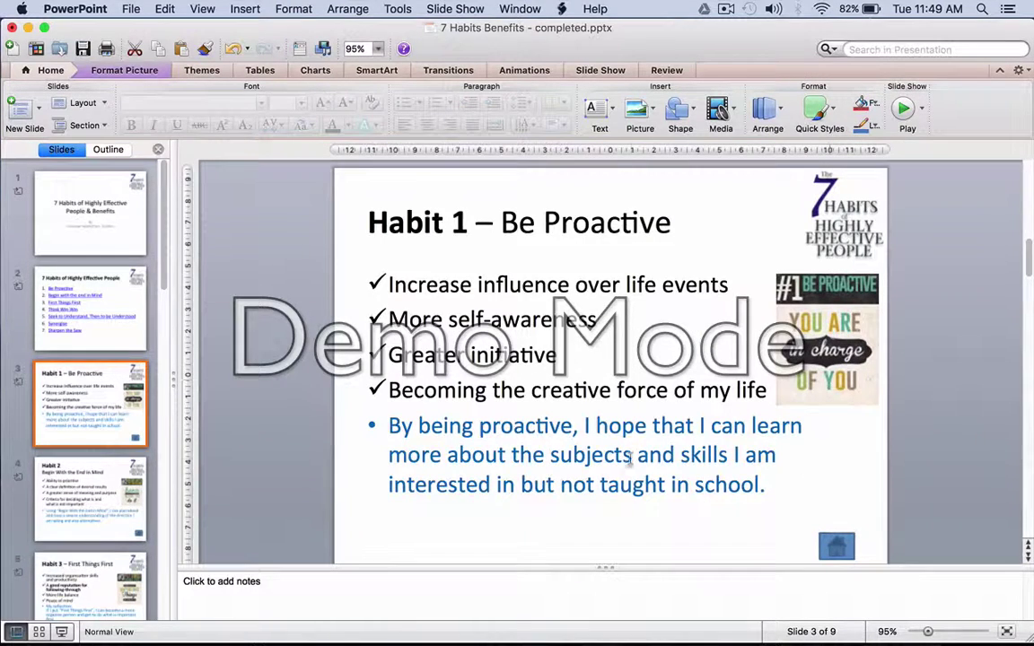
scroll(417, 411, down, 5)
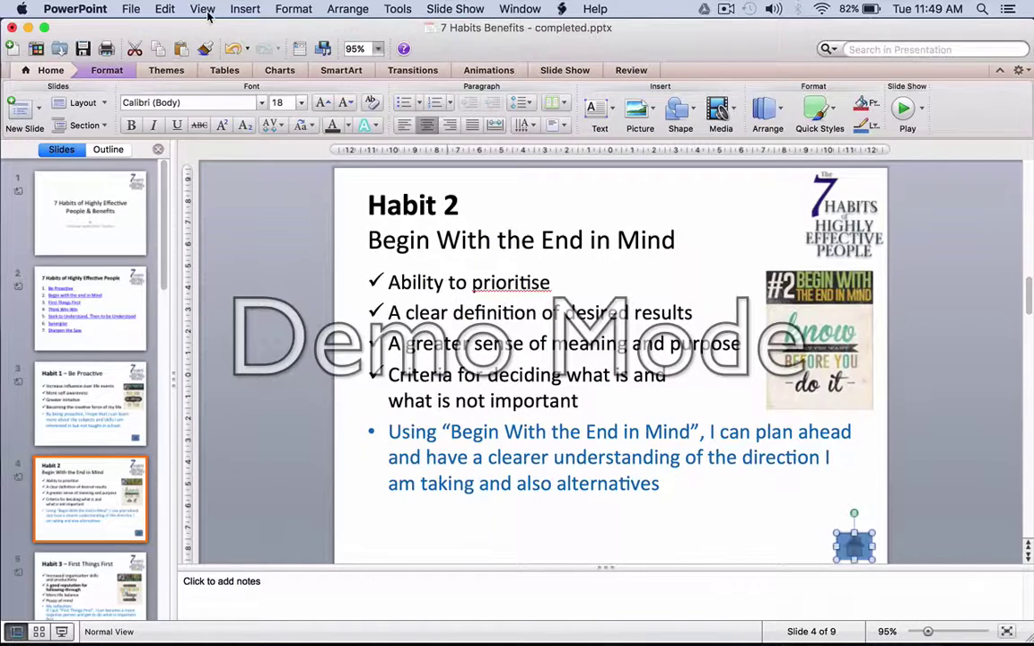
Step: Add an action button to Habit 2, cancel its settings, delete it, and go to Habit 1
click(242, 10)
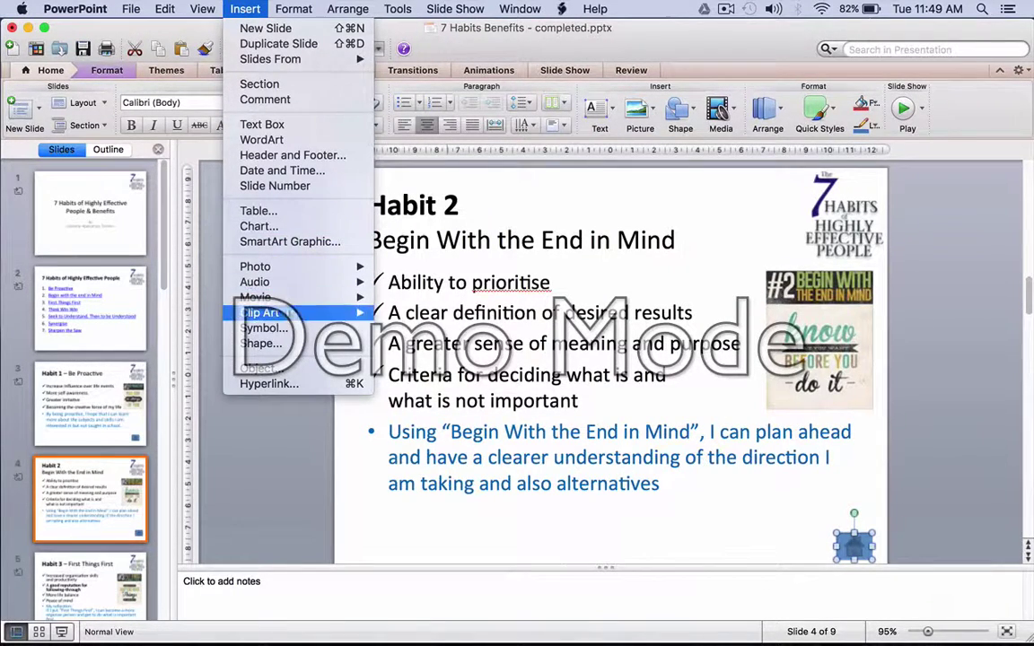
click(264, 344)
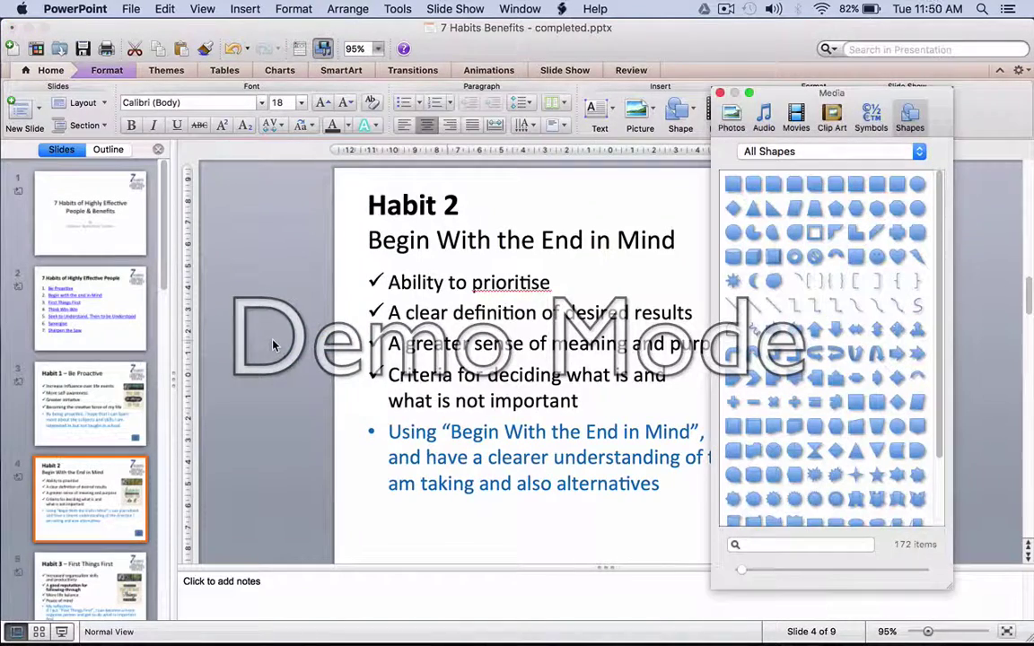
scroll(878, 287, down, 4)
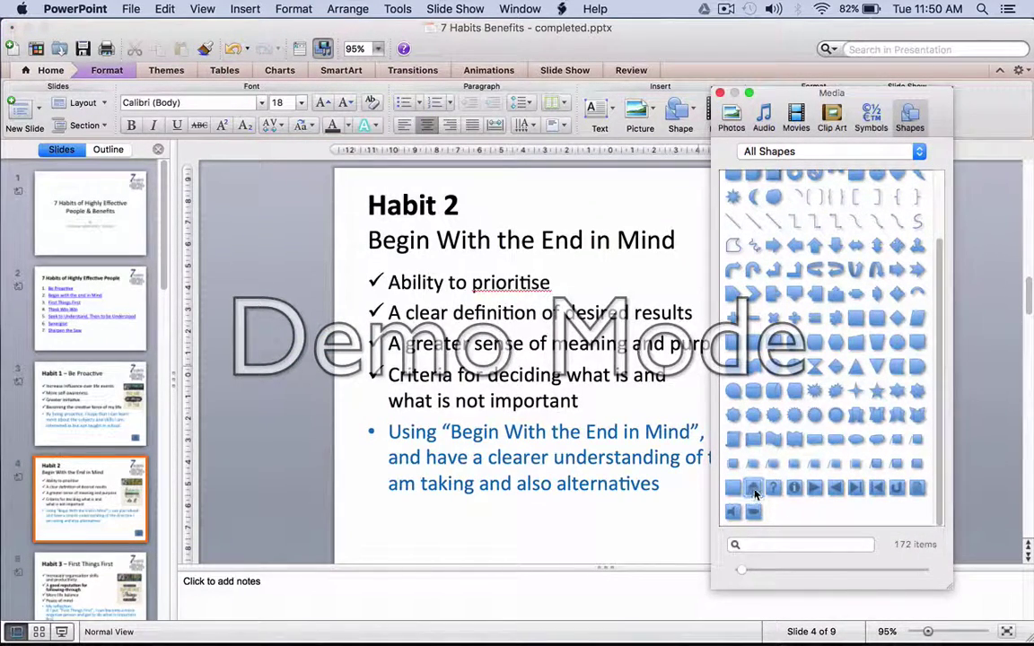
click(854, 543)
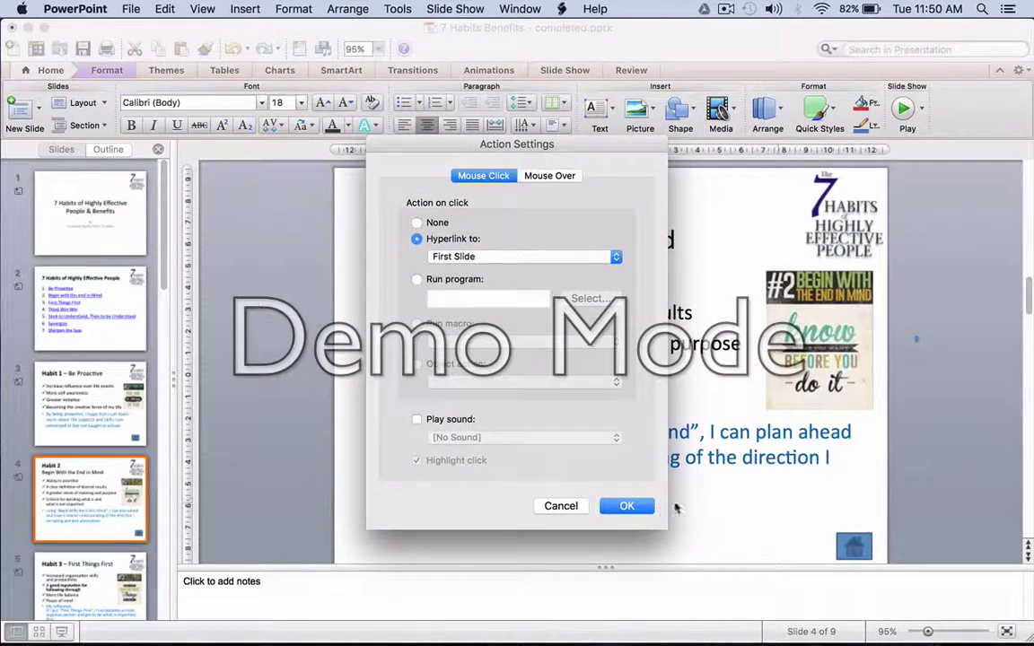
click(561, 505)
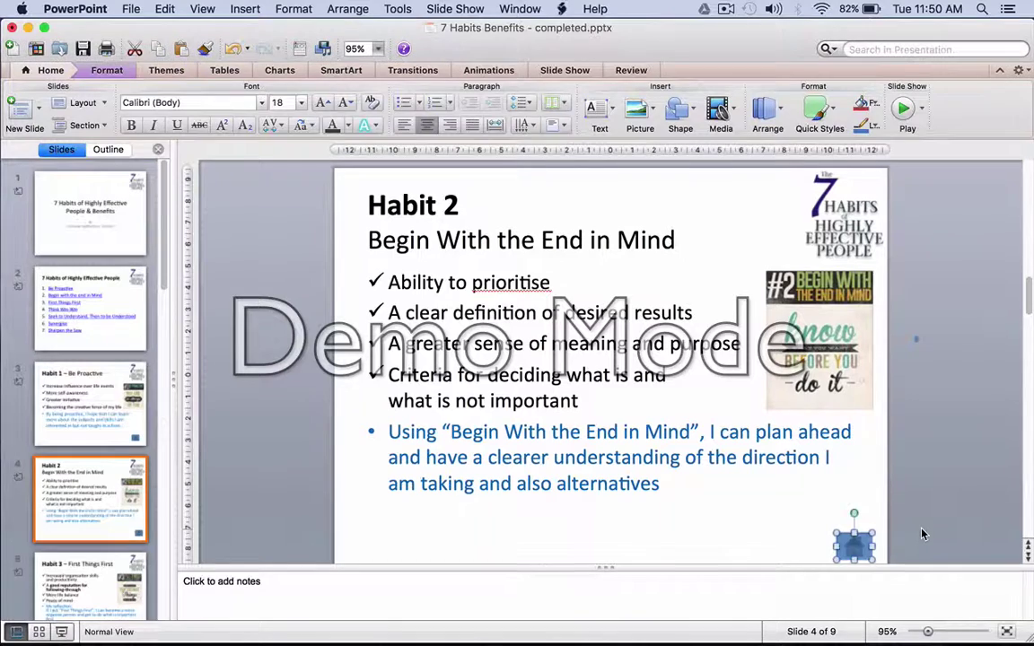
key(BackSpace)
click(130, 418)
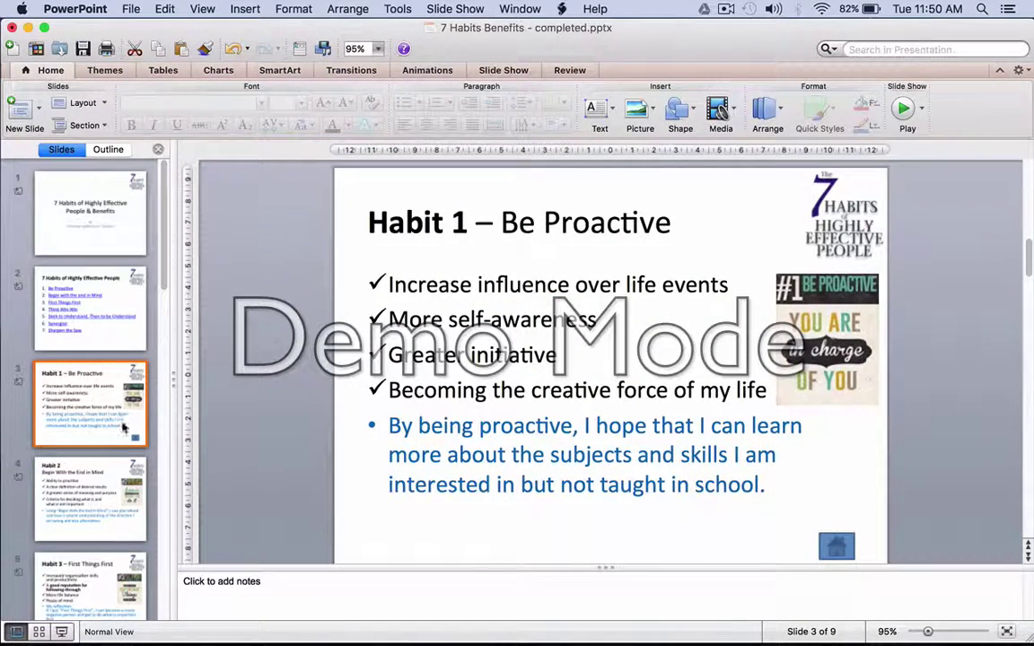
Step: Copy the Habit 1 home action button onto the Habit 2 slide
click(833, 546)
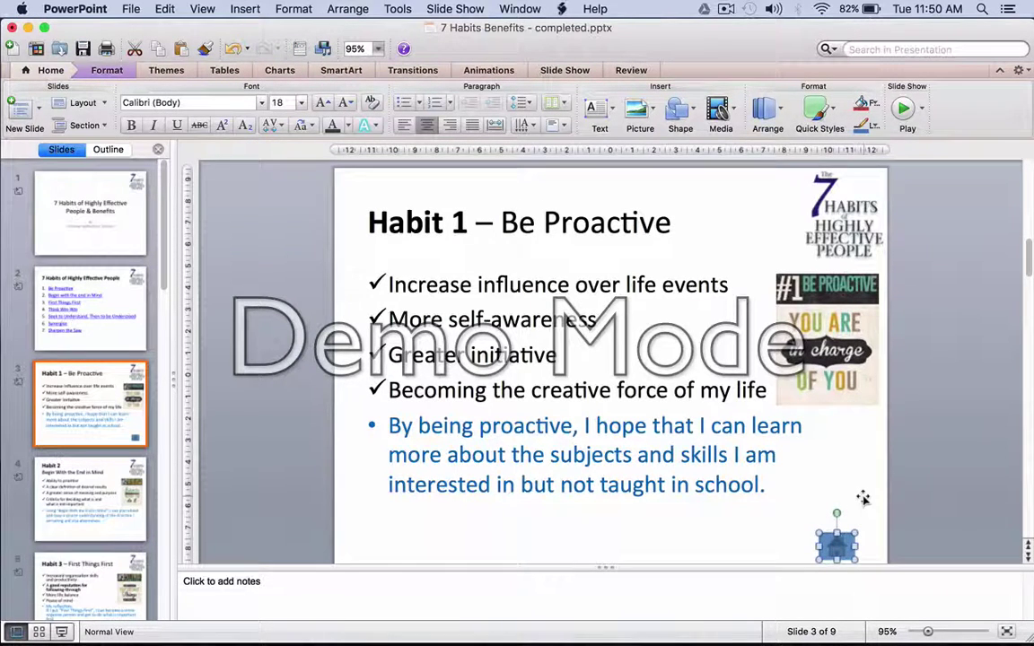
click(115, 536)
scroll(912, 438, down, 1)
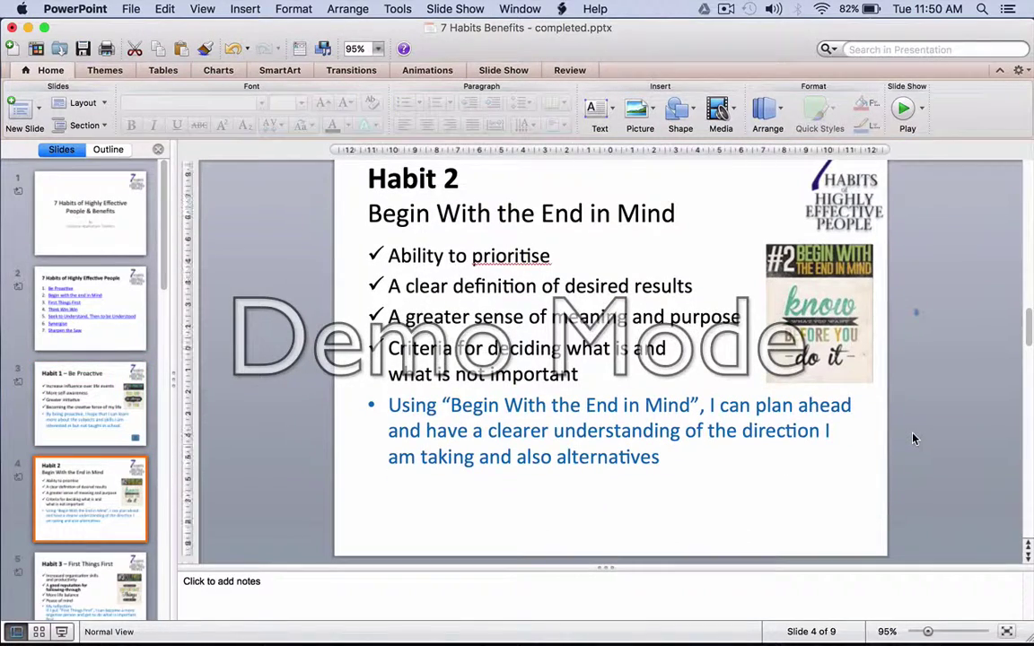
key(super+v)
scroll(213, 282, up, 3)
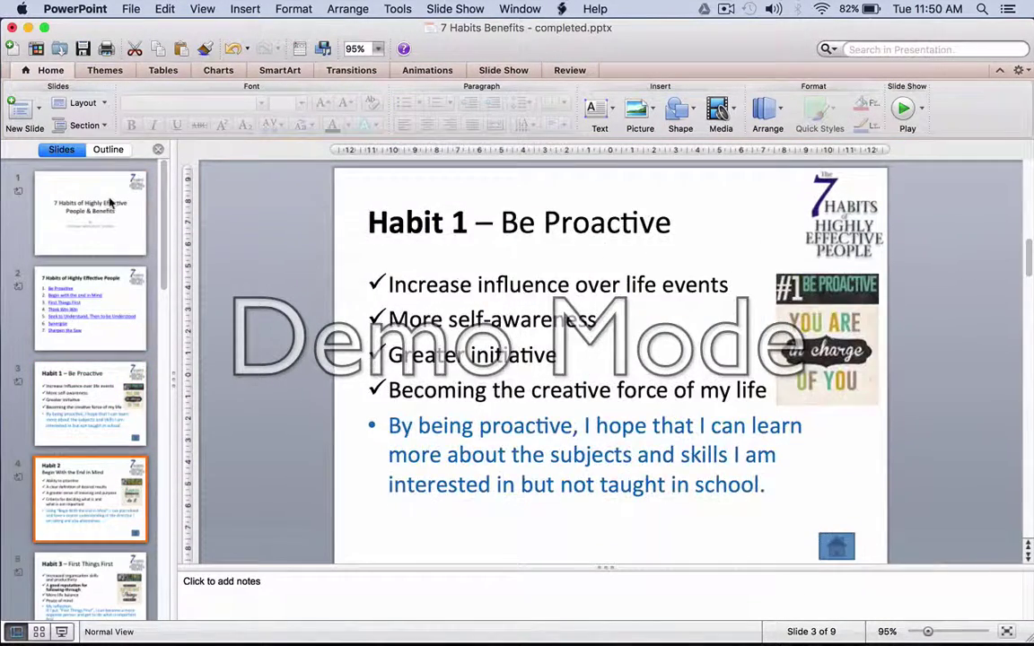
Step: Look over the title slide and return to the Habit 1 slide
click(109, 203)
scroll(103, 314, down, 5)
scroll(103, 314, up, 5)
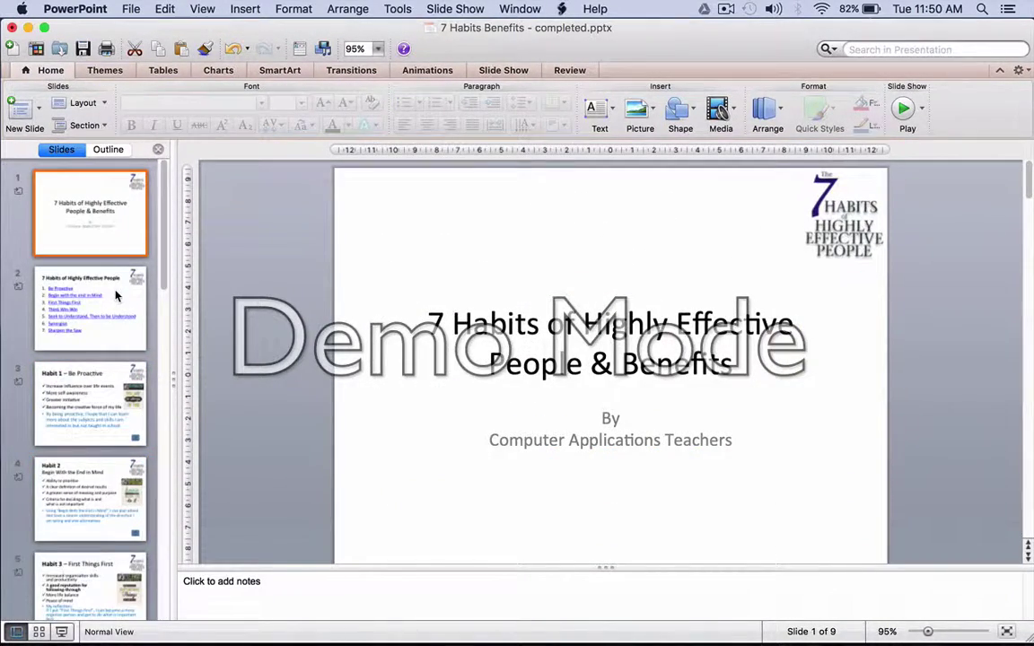
click(104, 363)
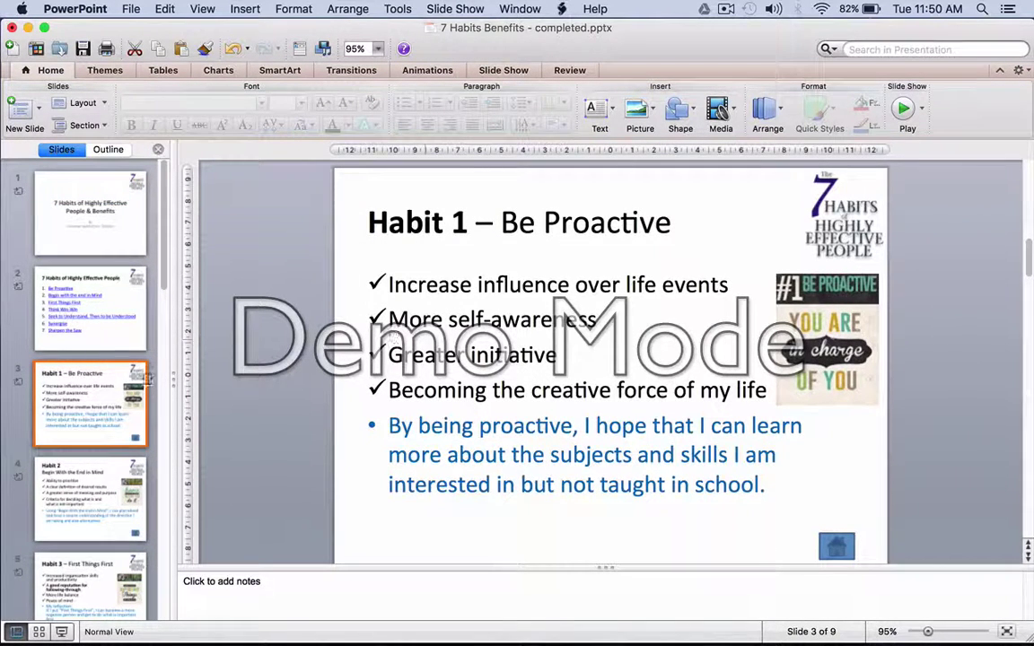
Step: Check the Habit 1 body text, then place the cursor after 'alternatives' in the Habit 2 bullets
click(363, 296)
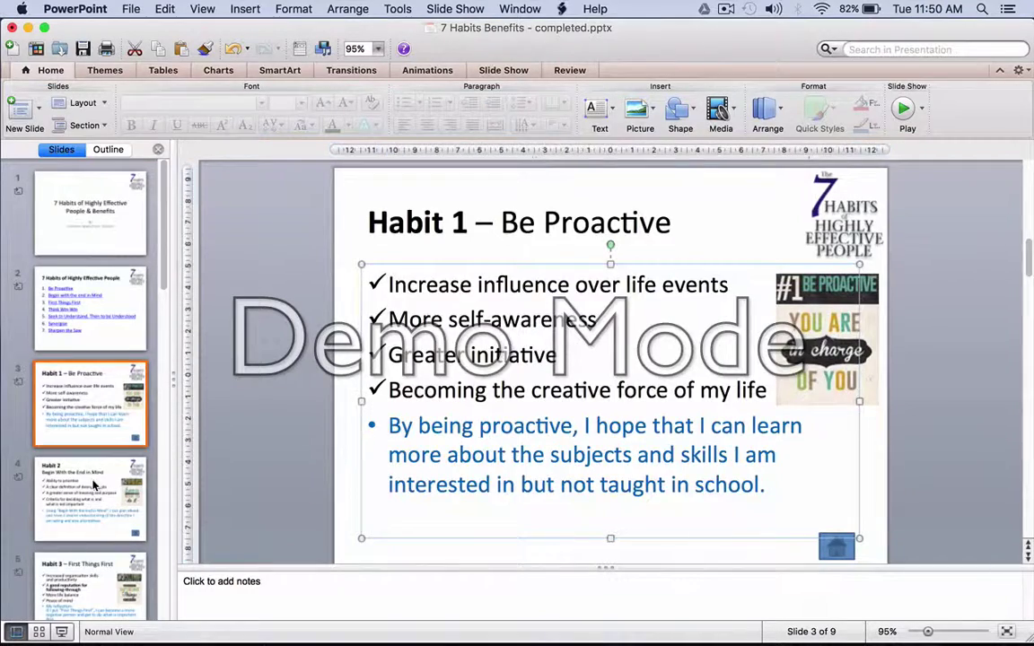
click(93, 484)
scroll(89, 404, down, 3)
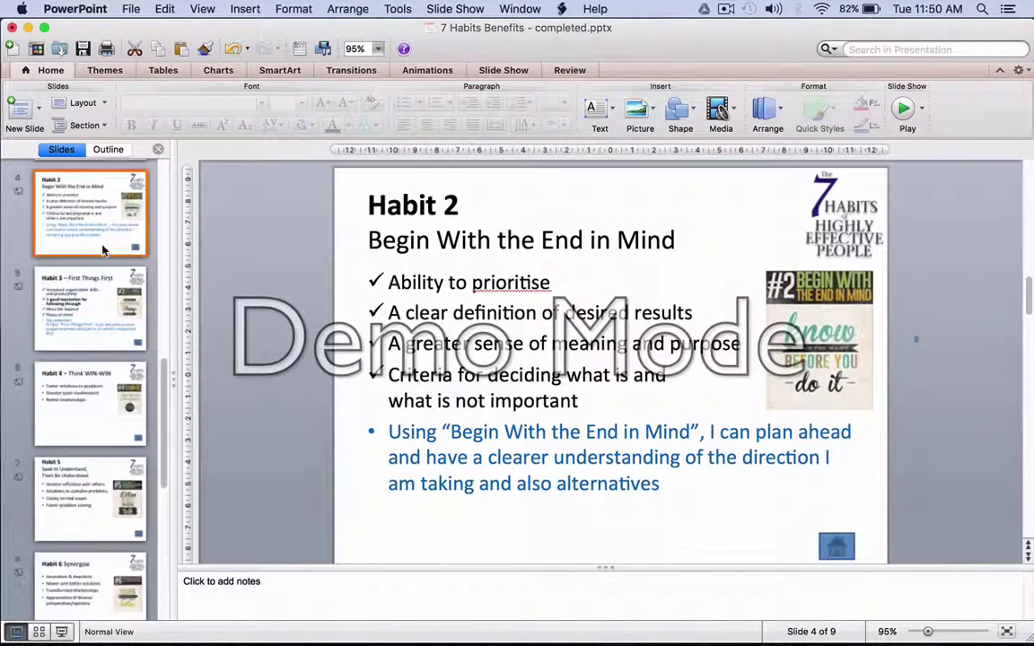
scroll(512, 320, down, 1)
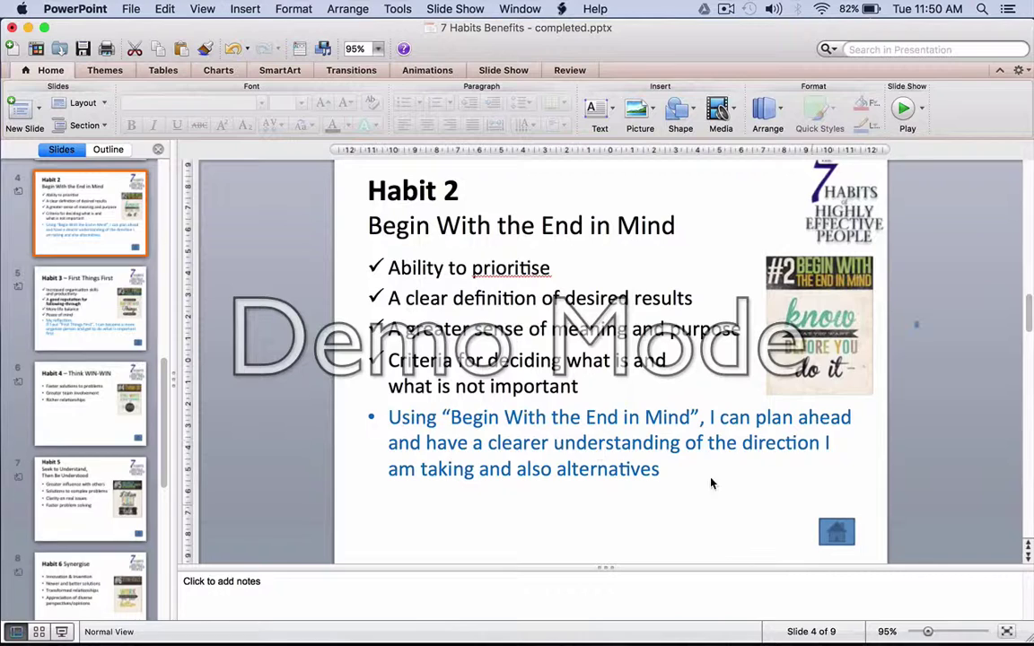
click(505, 443)
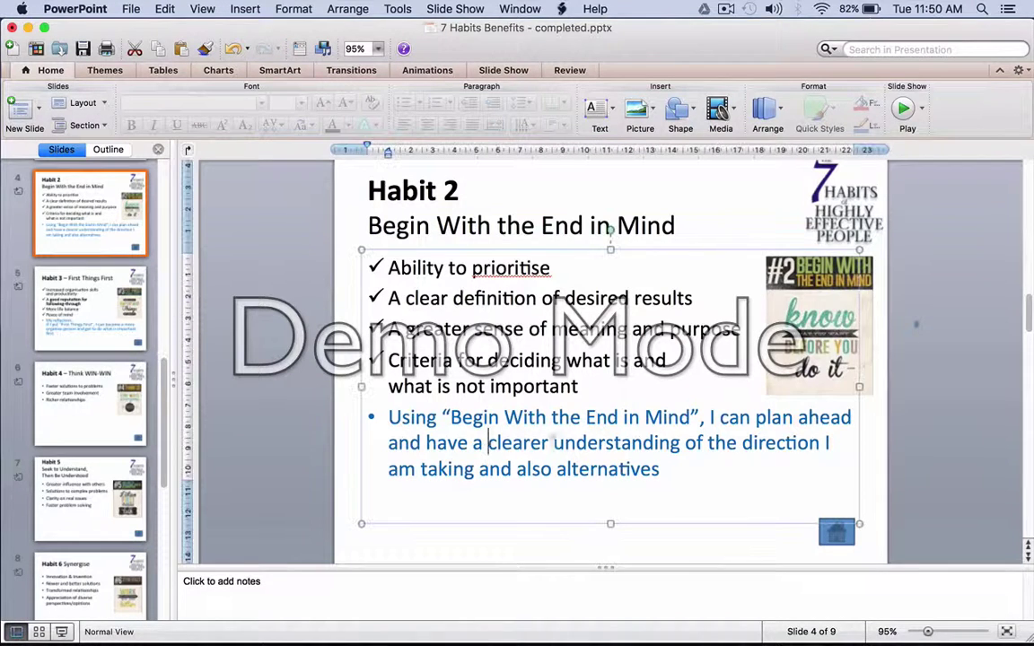
click(662, 469)
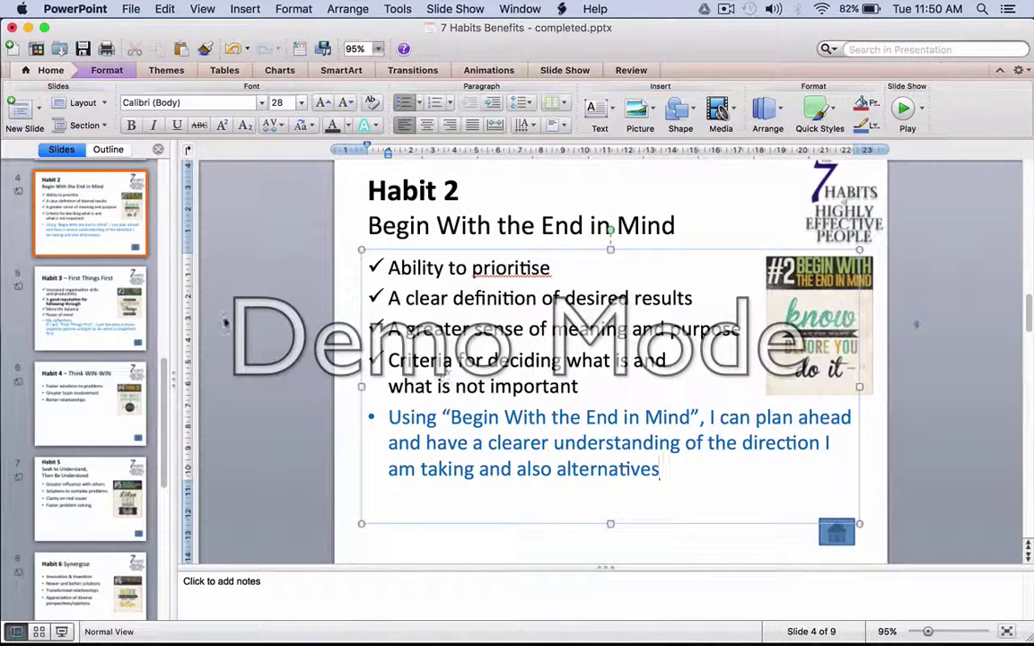
Step: Browse from the title slide down to the Habit 7 – Sharpen the Saw slide
scroll(148, 261, up, 2)
scroll(112, 242, up, 4)
click(99, 211)
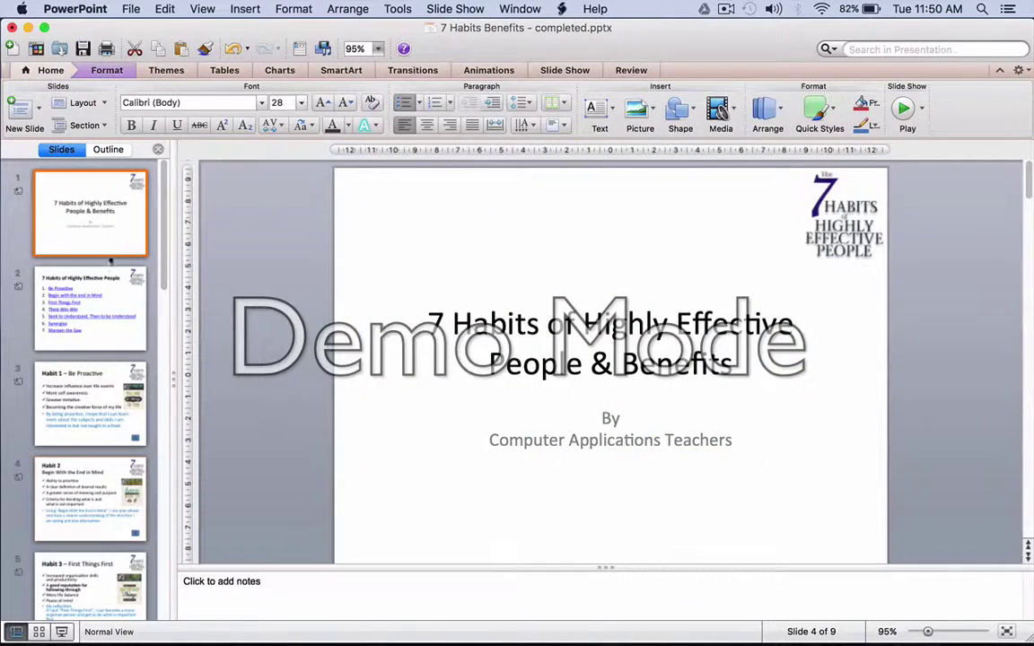
scroll(106, 273, down, 5)
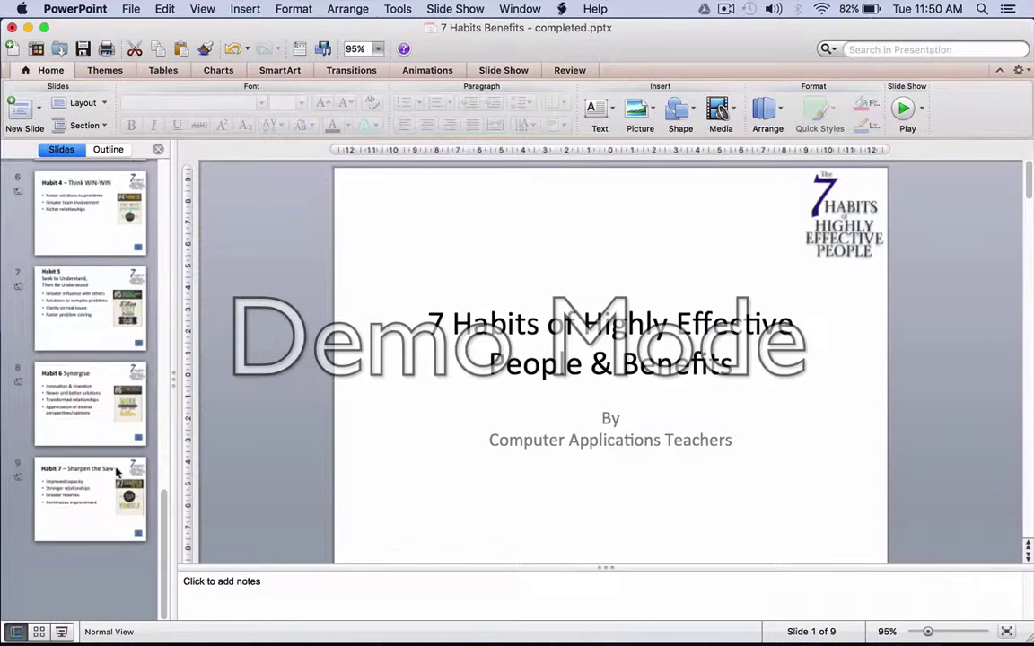
click(95, 536)
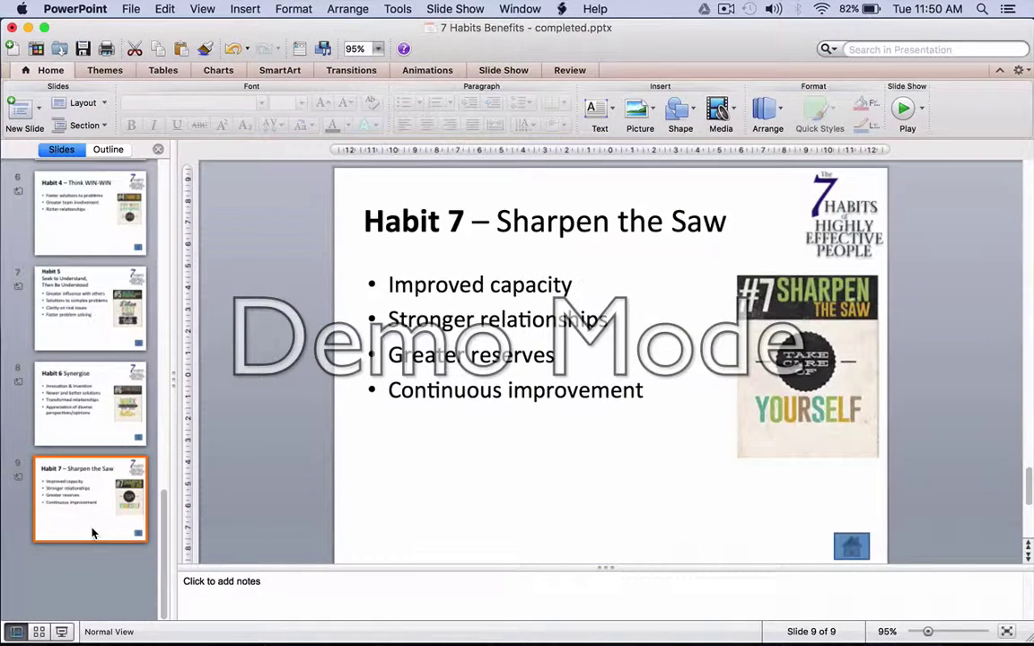